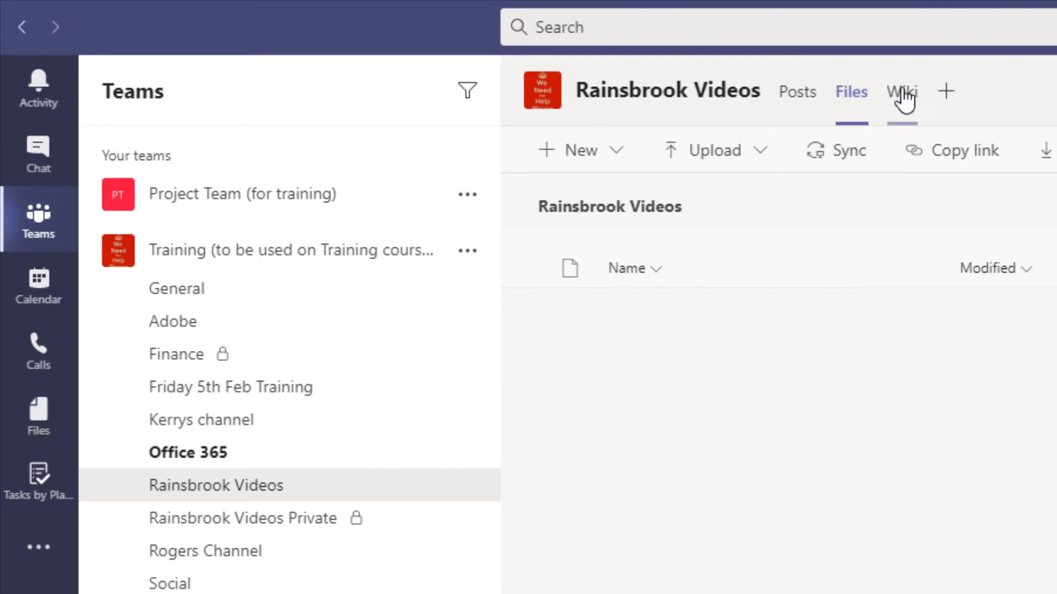
# Add an Excel tab to the Rainsbrook Videos channel using the file OLD Budget 2021.xlsx.
pyautogui.click(902, 95)
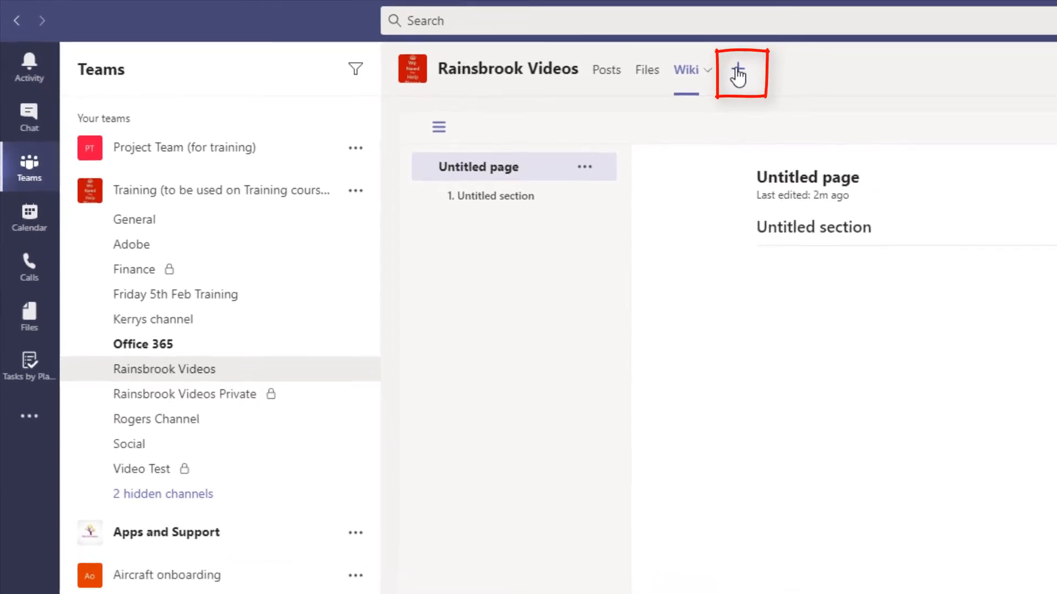
pyautogui.click(738, 71)
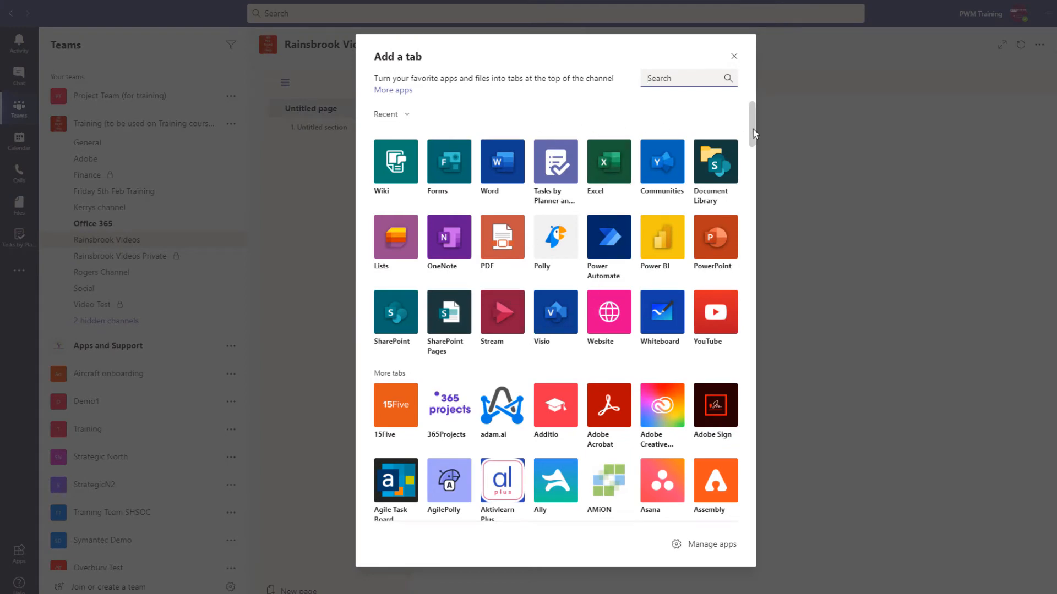
pyautogui.moveTo(753, 128); pyautogui.dragTo(760, 99)
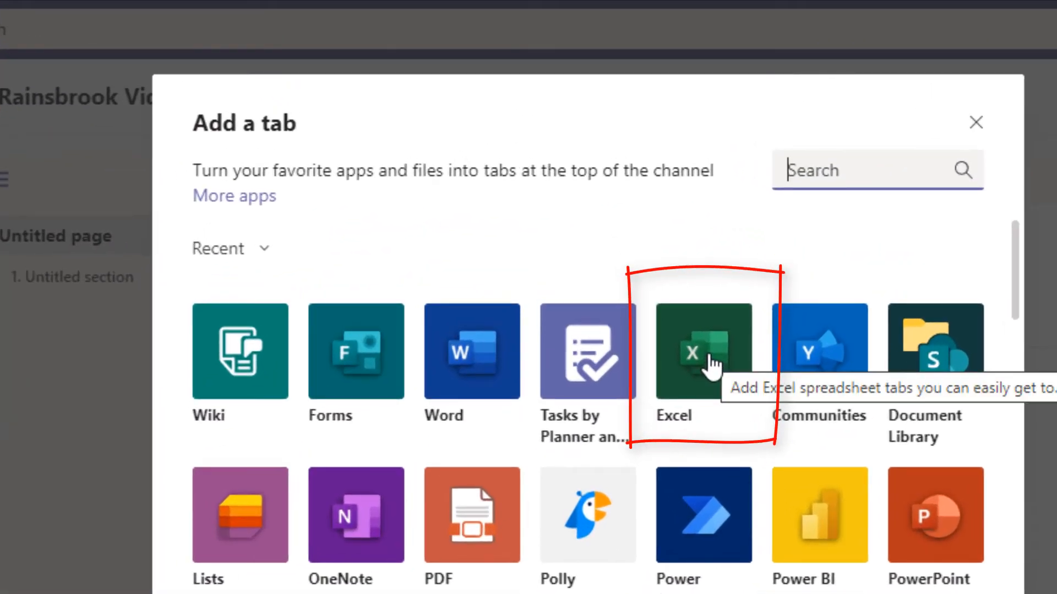
pyautogui.click(711, 364)
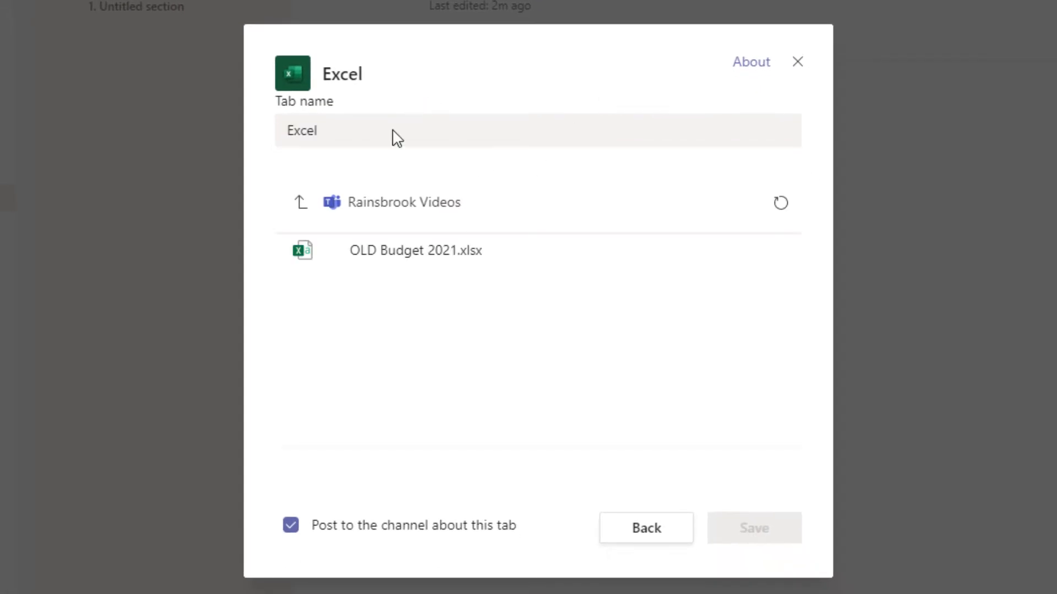
pyautogui.click(366, 272)
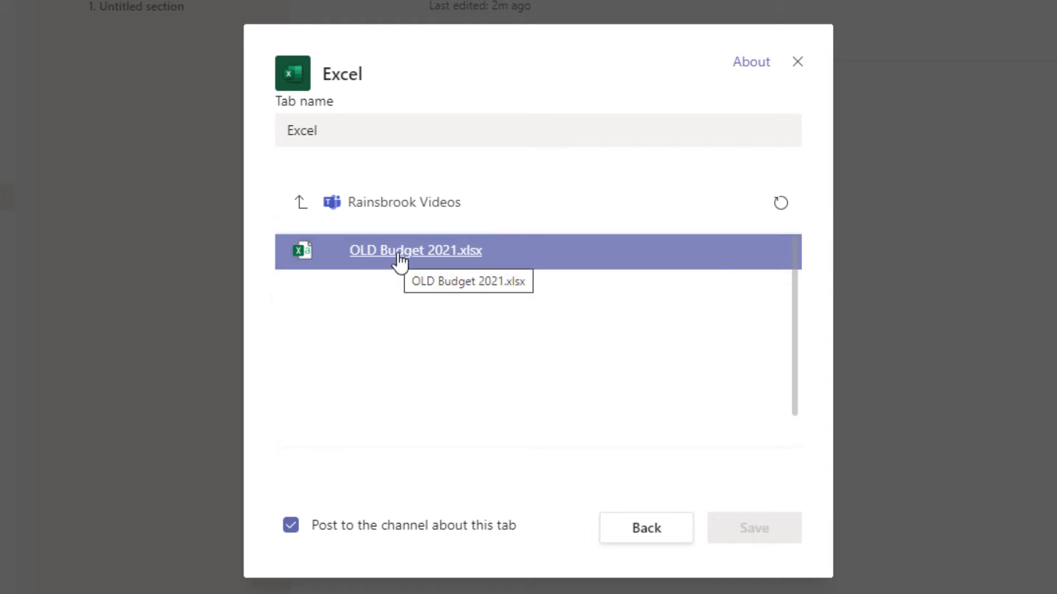
pyautogui.click(424, 255)
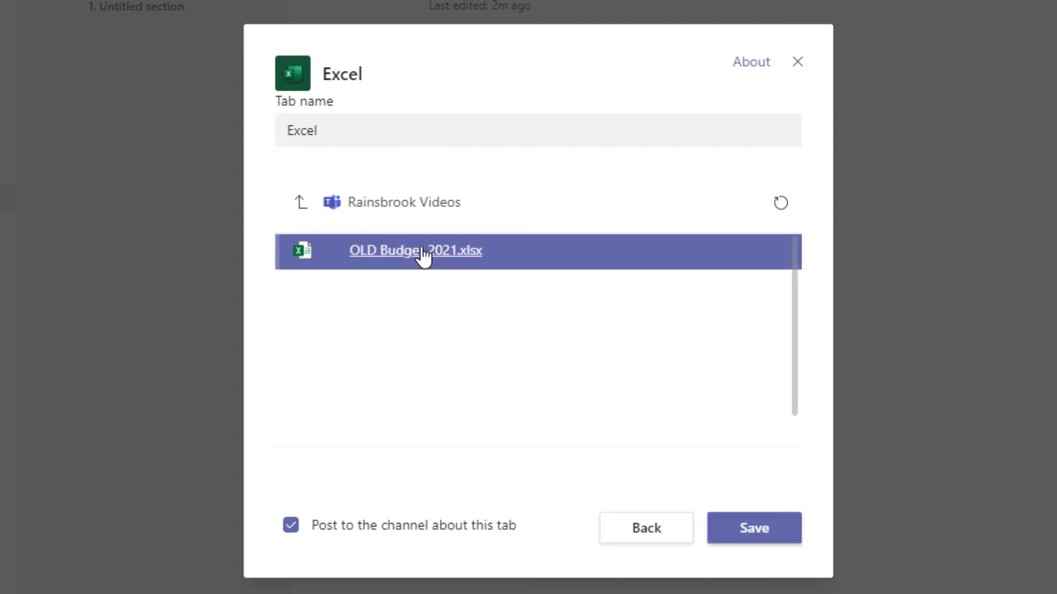
pyautogui.click(747, 529)
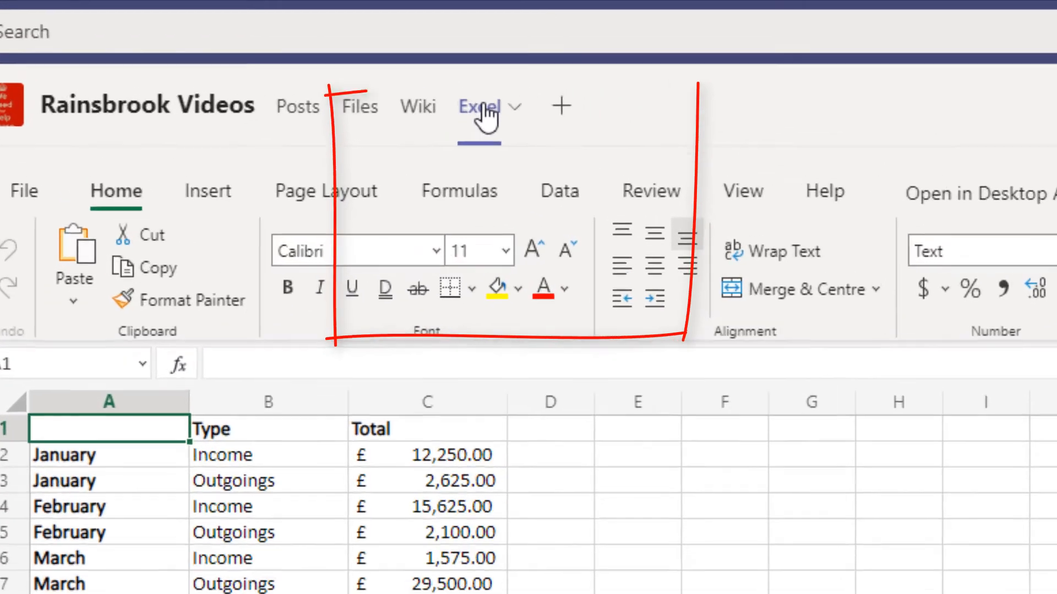
# Rename the channel's Excel tab to Old Budget 2021.
pyautogui.click(371, 79)
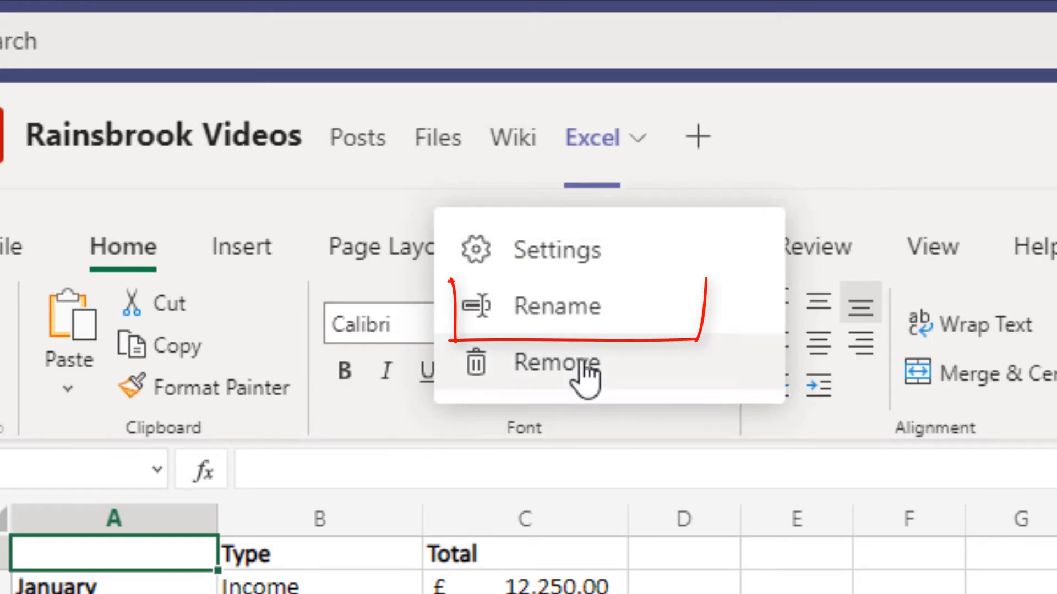
pyautogui.click(512, 314)
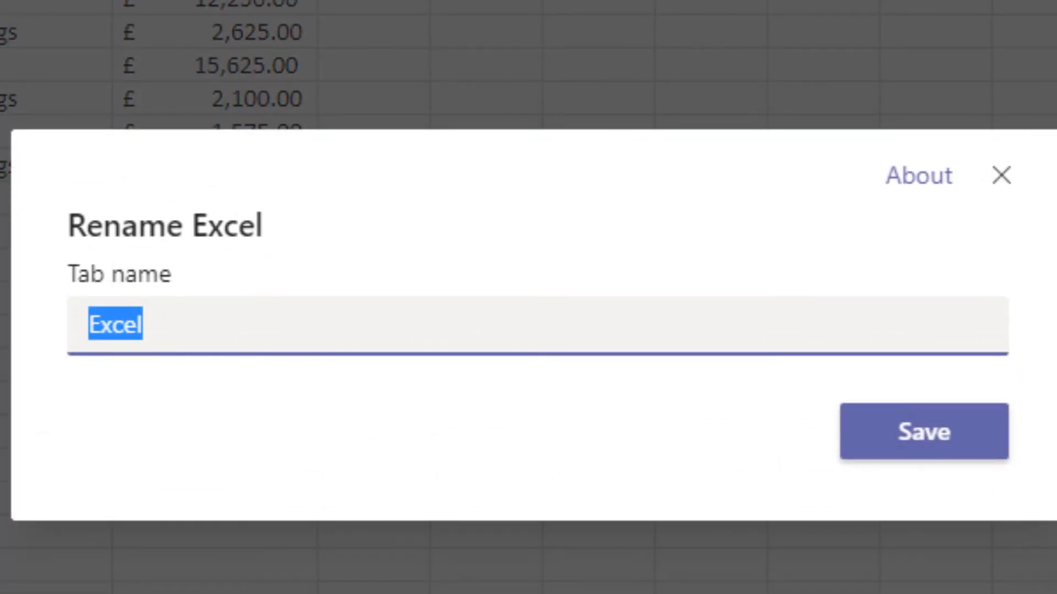
pyautogui.write('Old Bu')
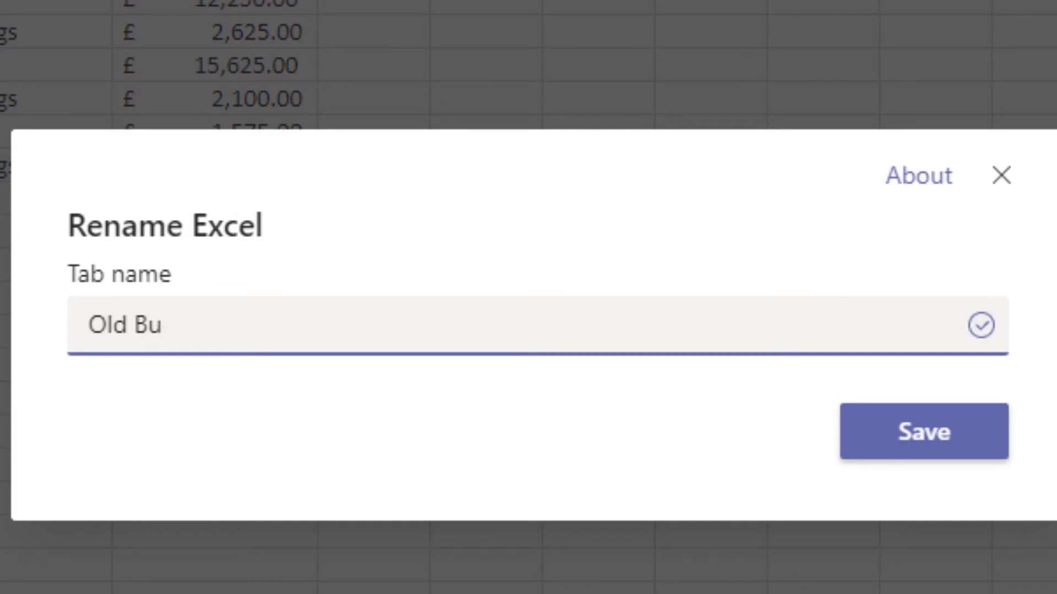
pyautogui.write('dget')
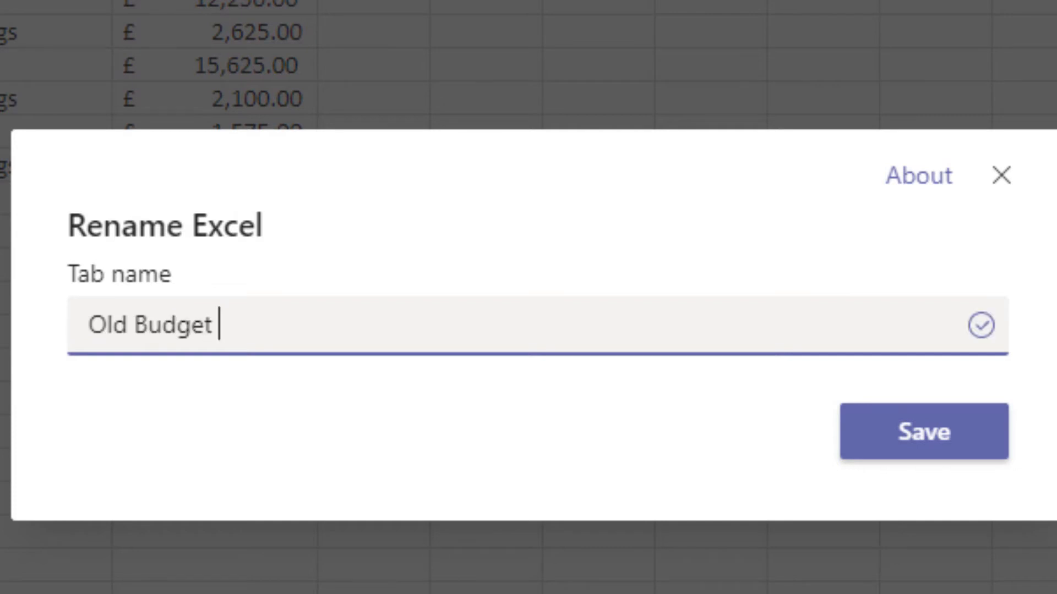
pyautogui.write(' 2021')
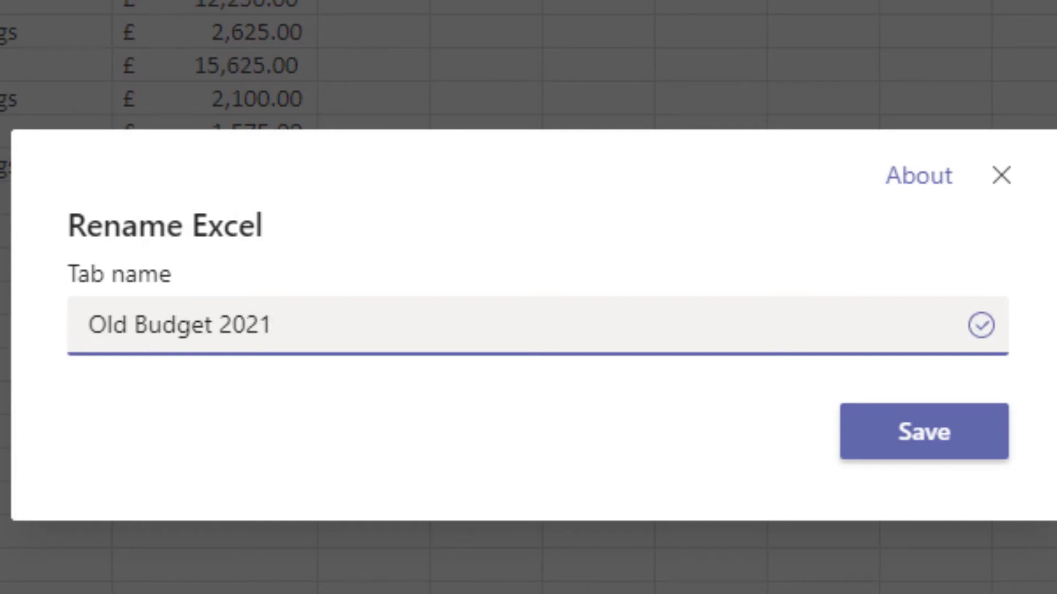
pyautogui.click(913, 440)
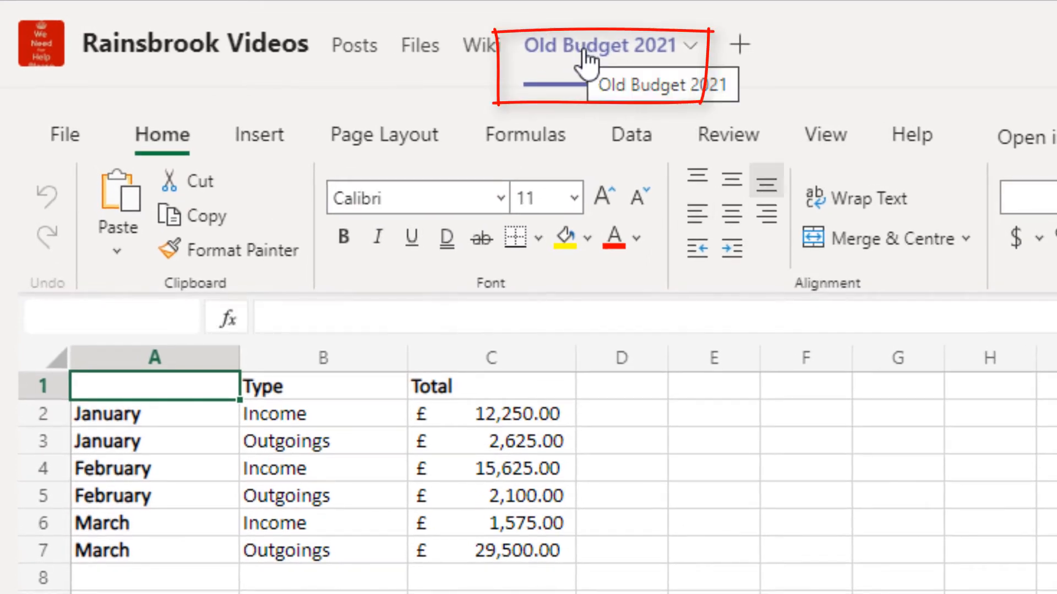
# Add another Excel tab named Old Budget 2 to the channel, linked to OLD Budget 2021.xlsx.
pyautogui.click(736, 52)
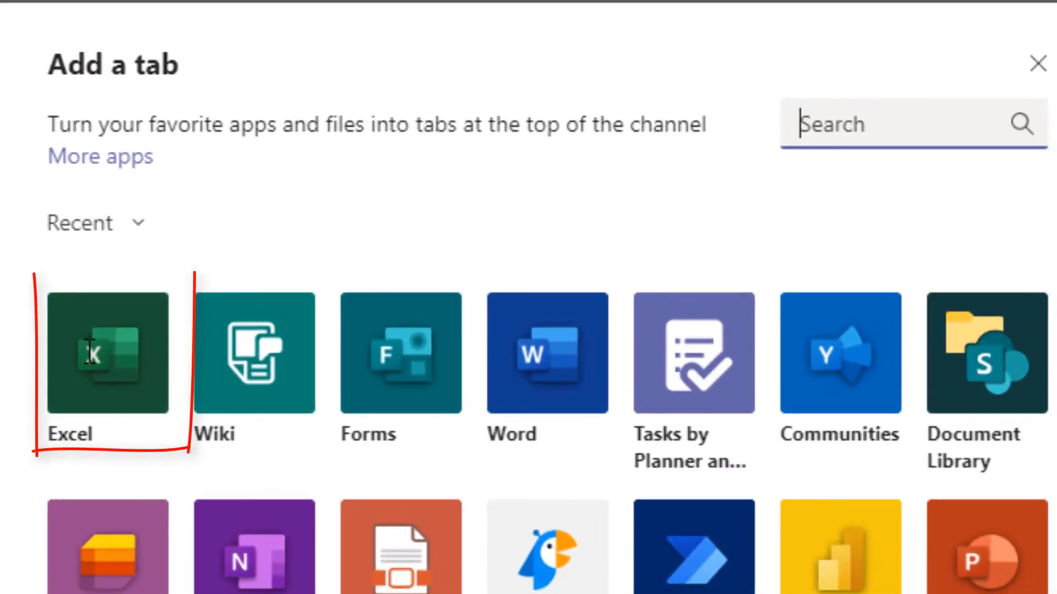
pyautogui.click(88, 360)
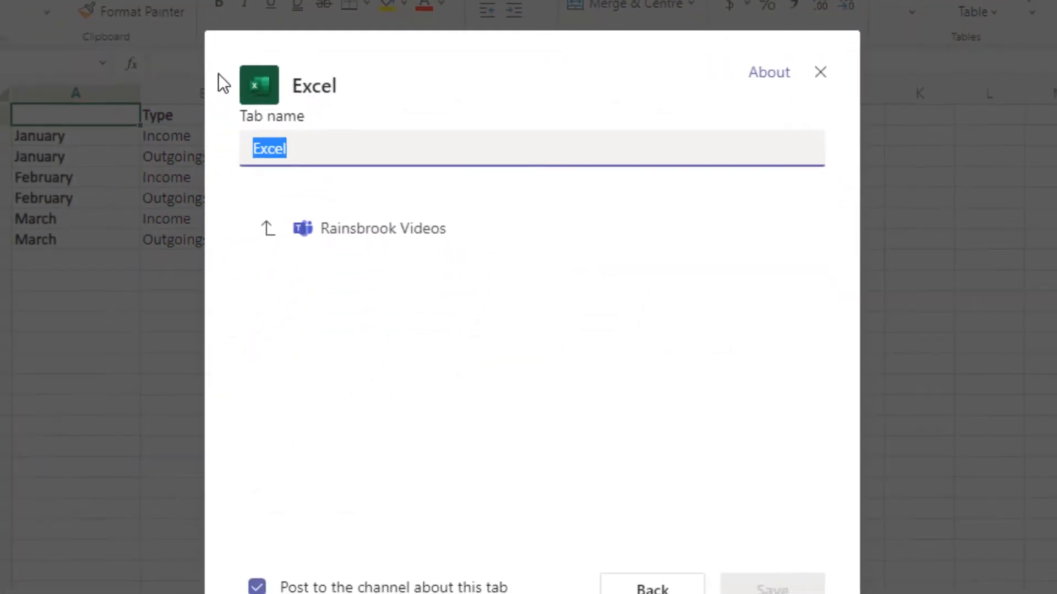
pyautogui.click(352, 300)
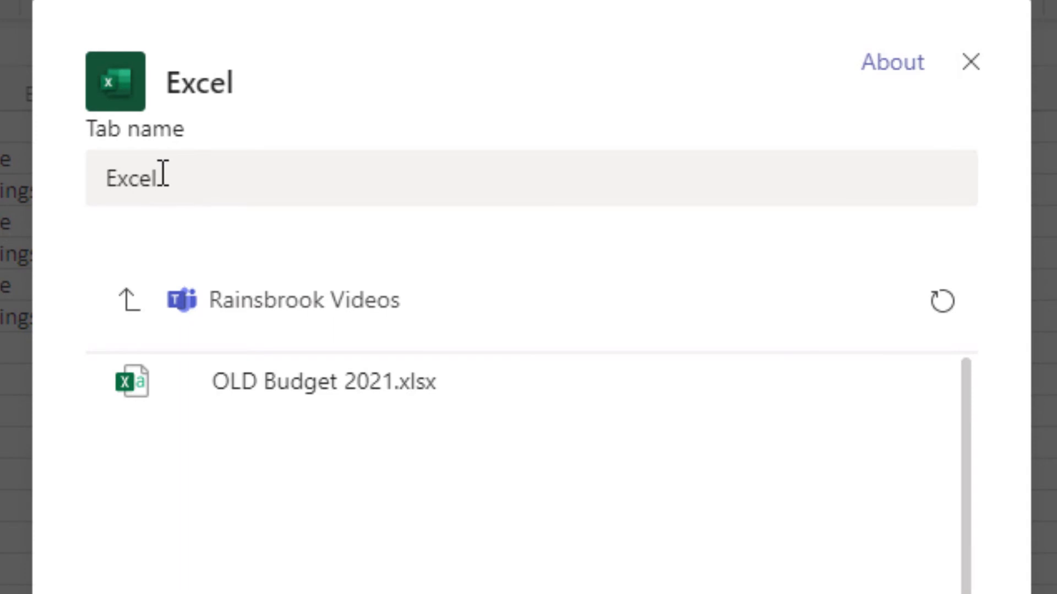
pyautogui.click(285, 143)
pyautogui.moveTo(198, 179); pyautogui.dragTo(92, 165)
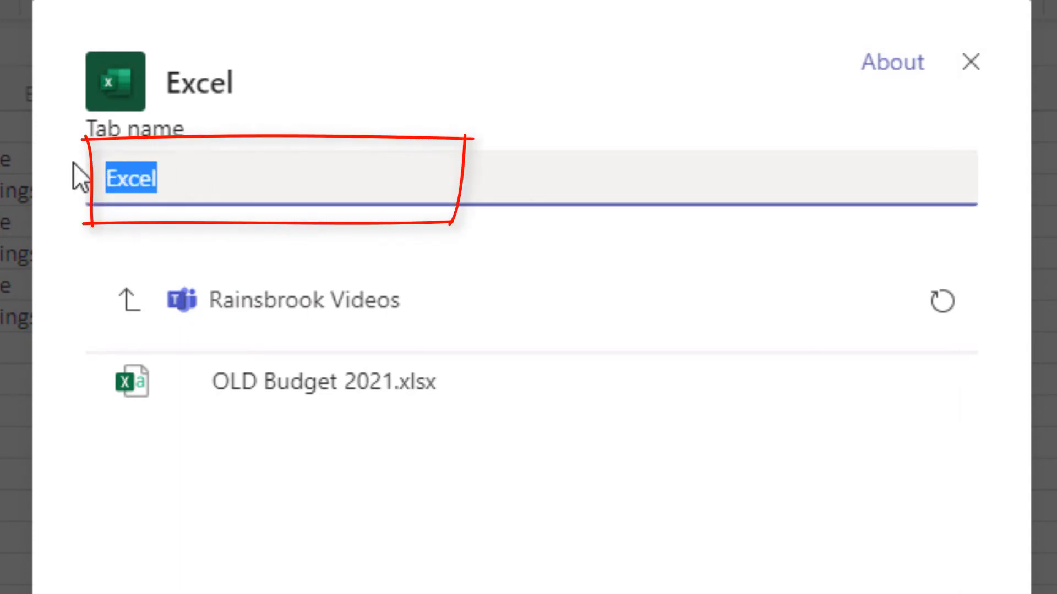
pyautogui.write('Old ')
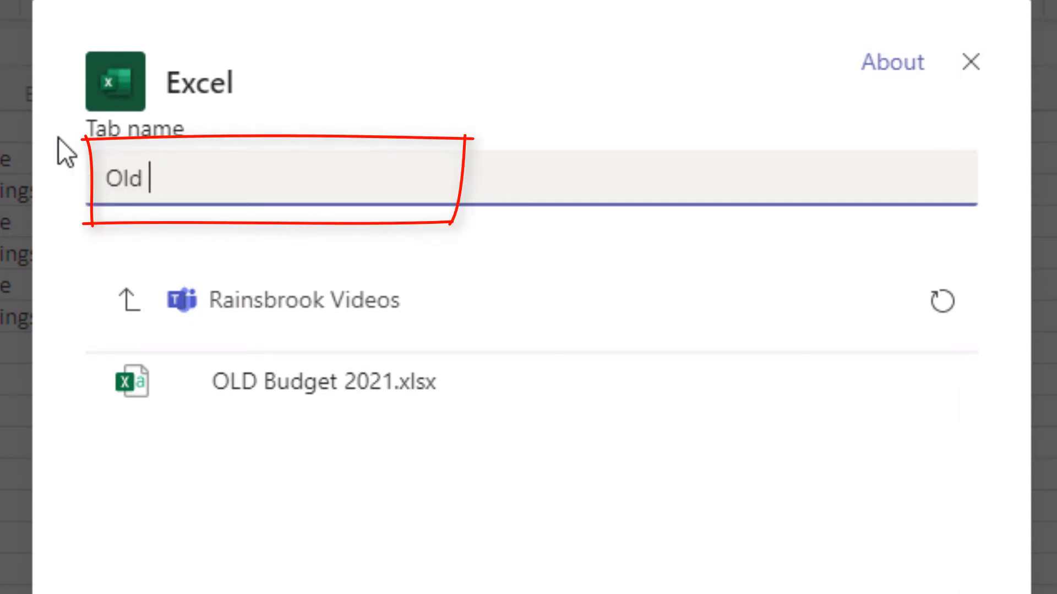
pyautogui.write('Budget 2')
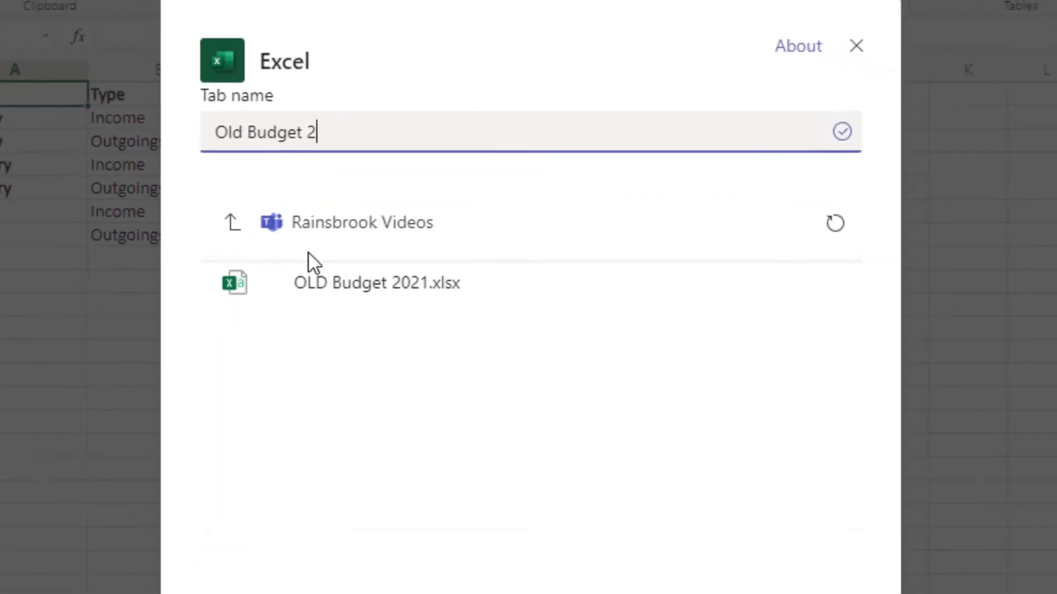
pyautogui.click(386, 287)
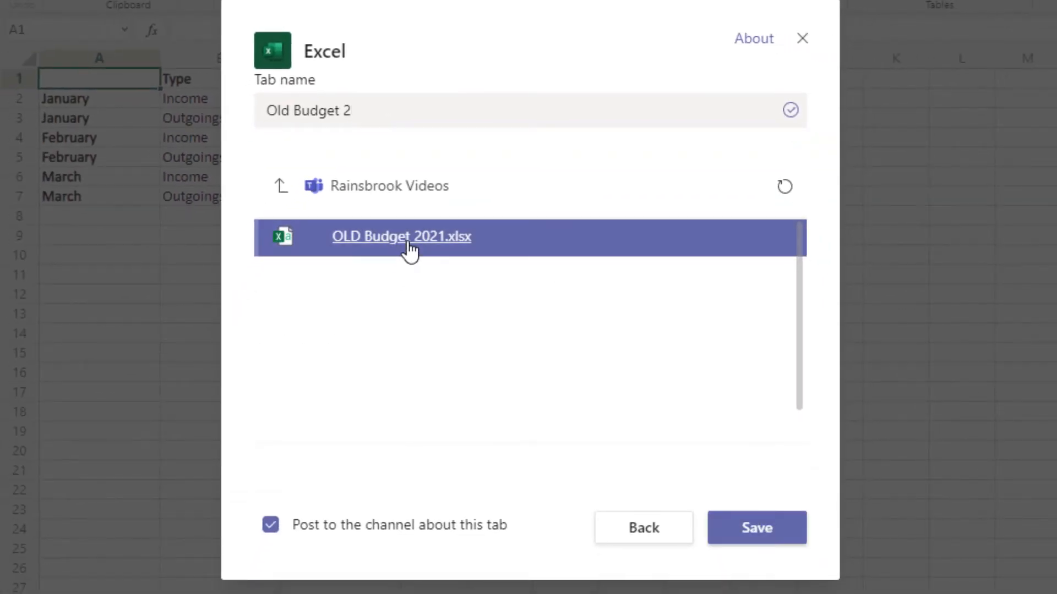
pyautogui.click(738, 527)
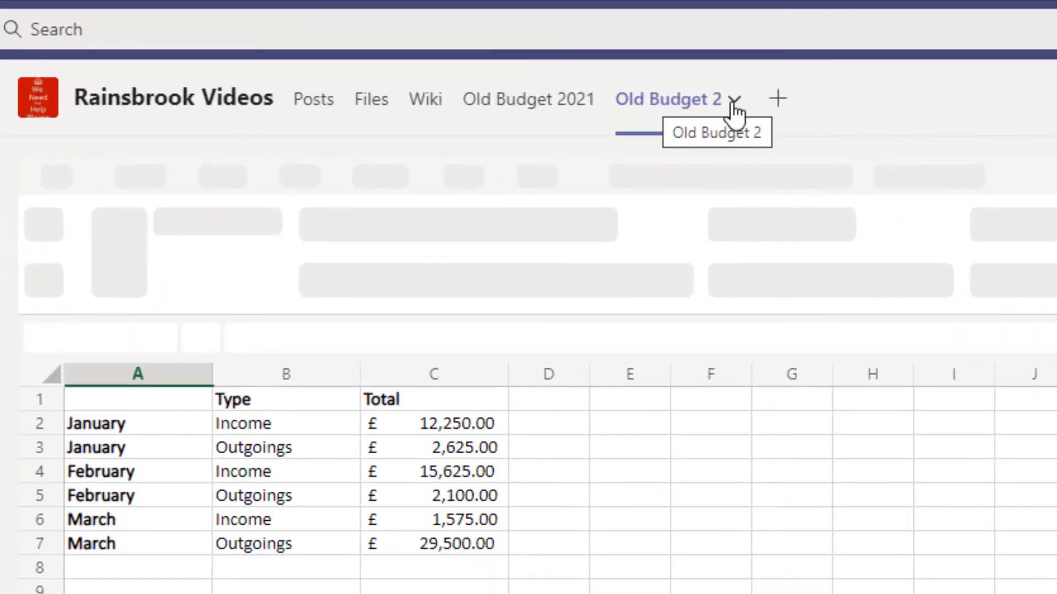
# Remove the Old Budget 2 tab from the Rainsbrook Videos channel.
pyautogui.click(734, 102)
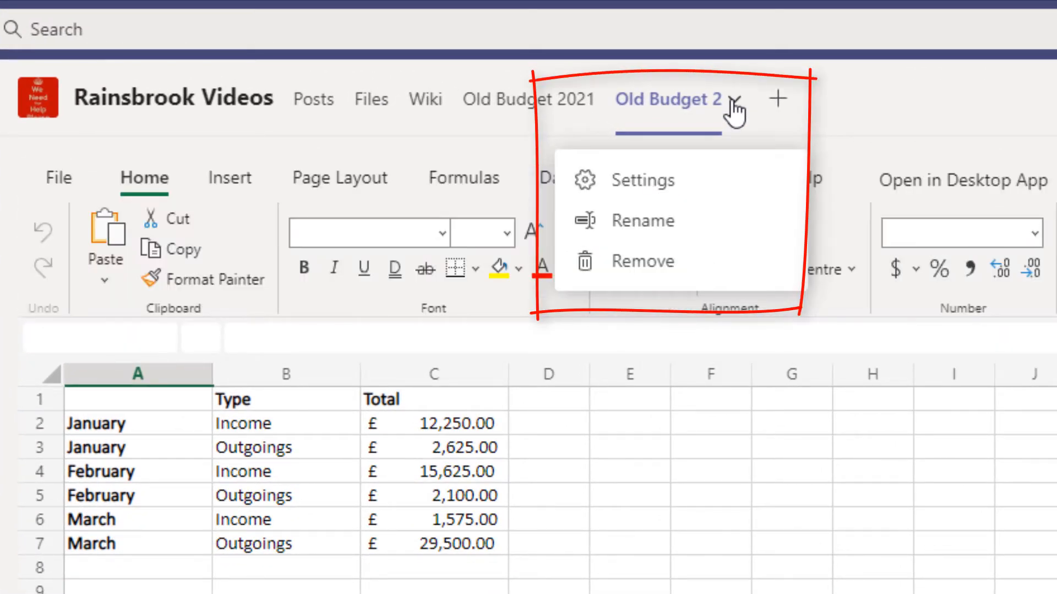
pyautogui.click(628, 264)
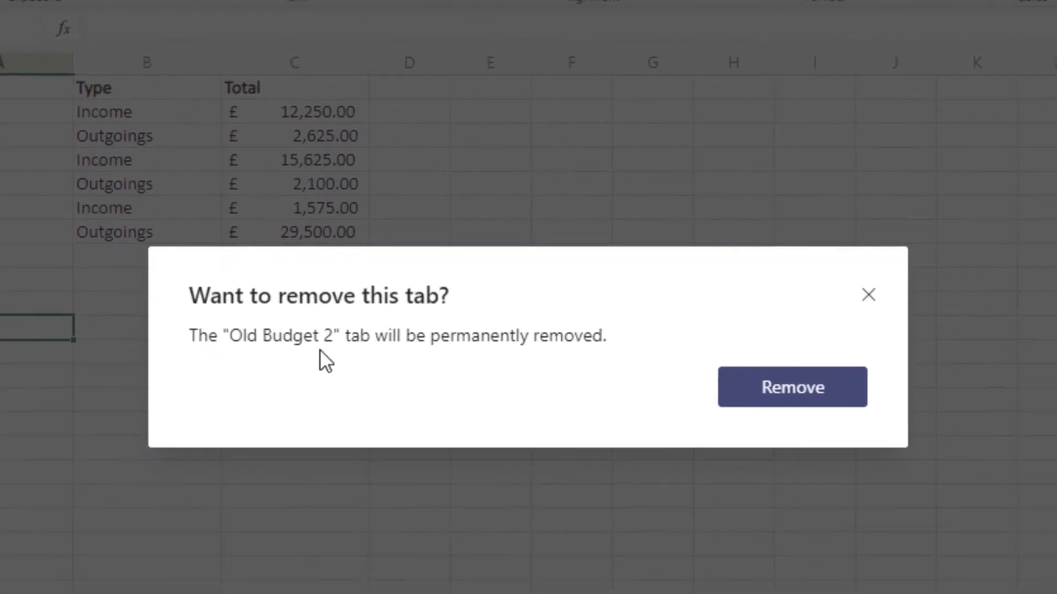
pyautogui.click(780, 379)
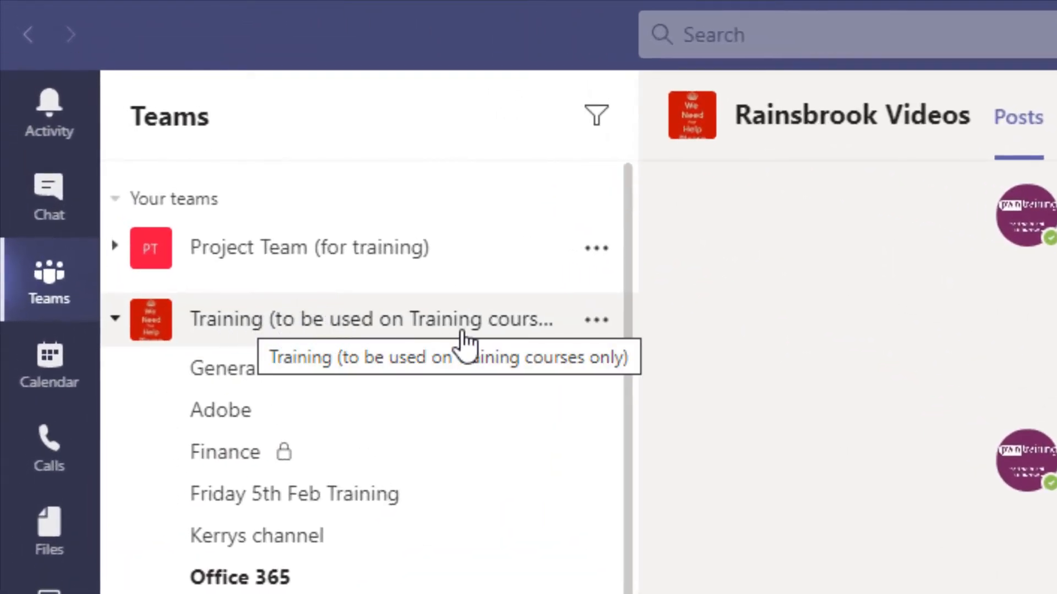
# Start a new channel in the Training (to be used on Training courses only) team and name it Channel Tab Open.
pyautogui.click(597, 323)
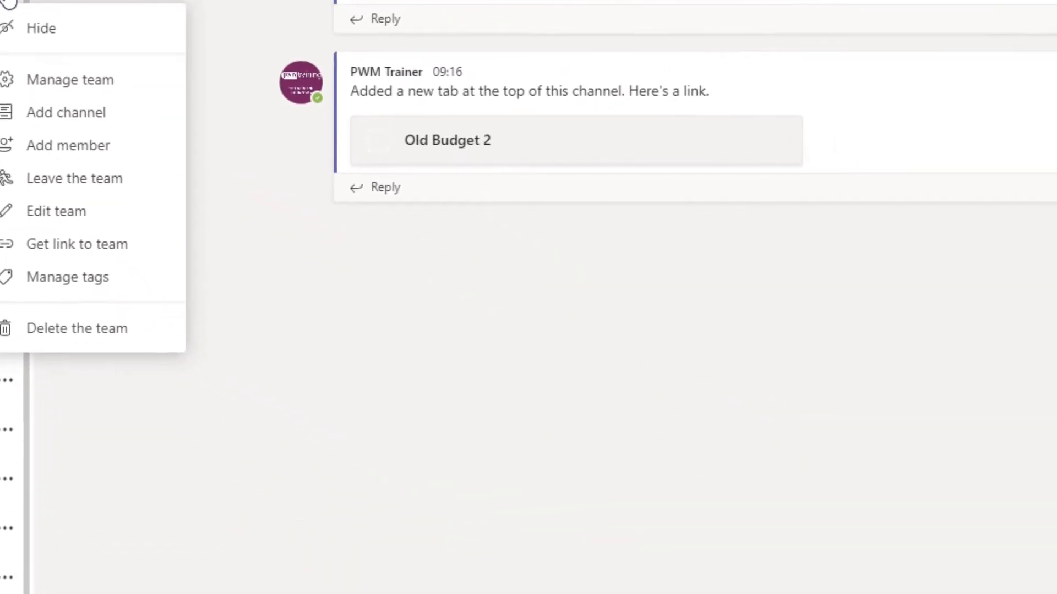
pyautogui.click(46, 107)
pyautogui.write('C')
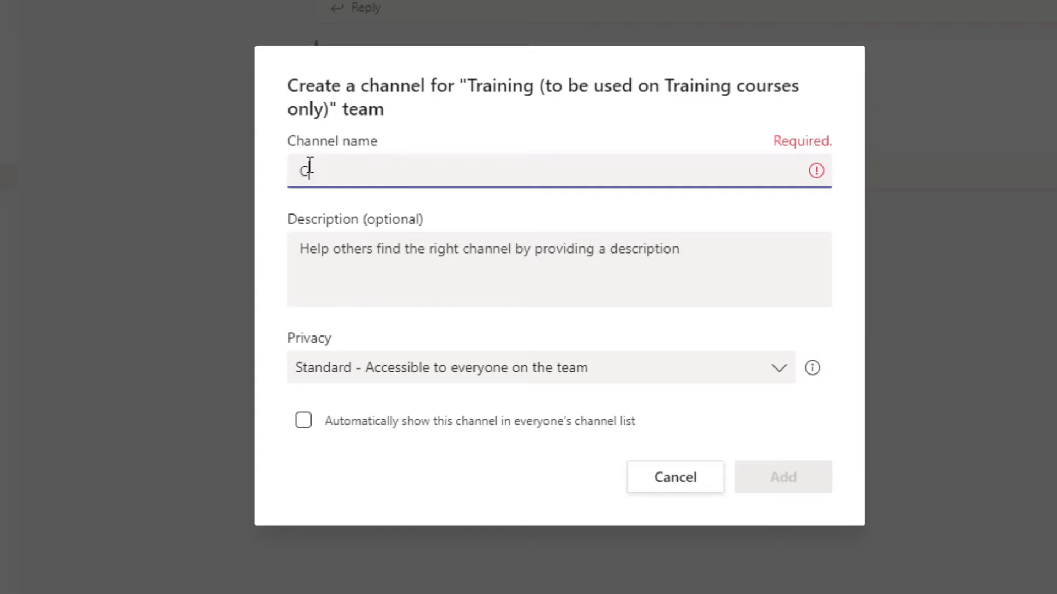
pyautogui.write('hannel Tab')
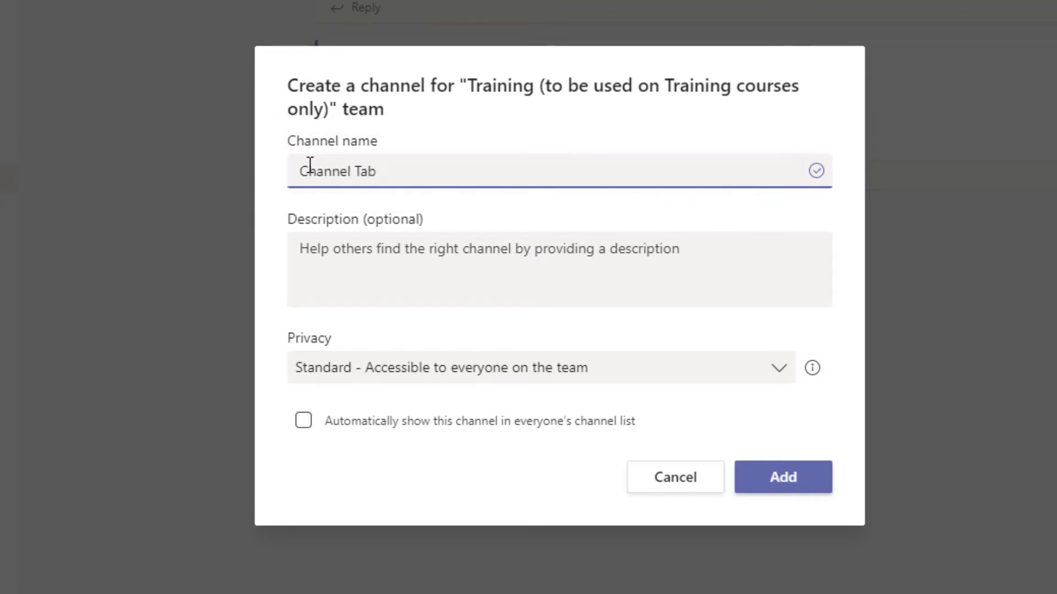
pyautogui.write('Open')
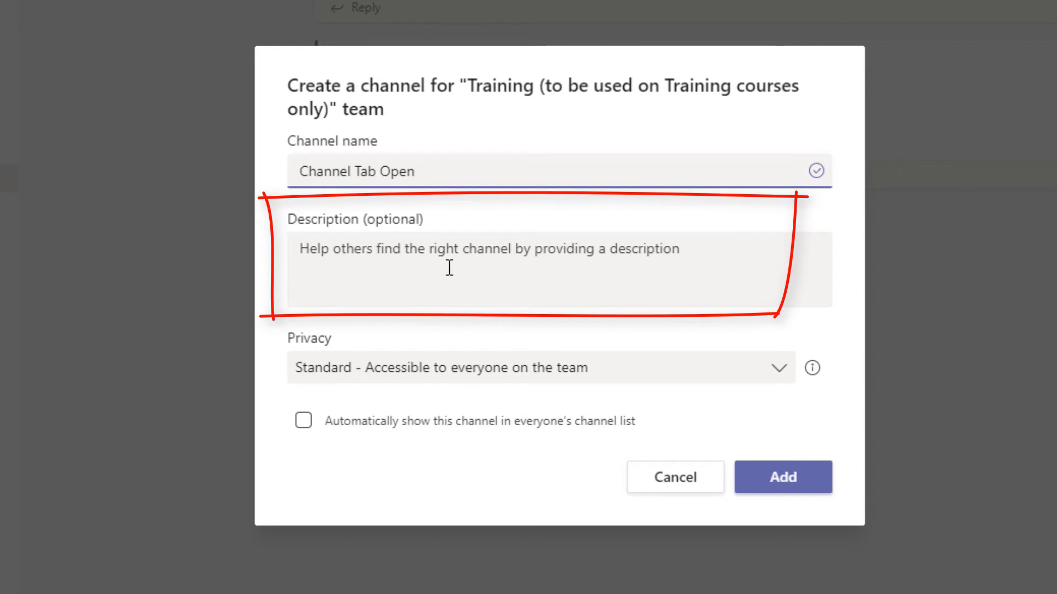
# Create the channel with the description "Channel for all posts relating to Project A for everyone", automatically shown in everyone's channel list.
pyautogui.click(395, 248)
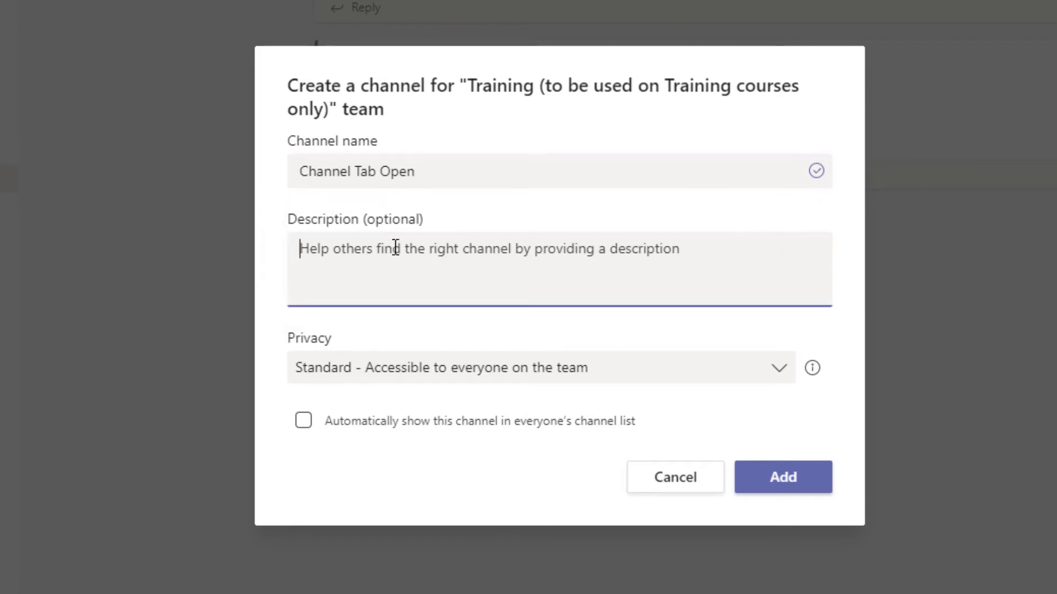
pyautogui.write('Channel for all')
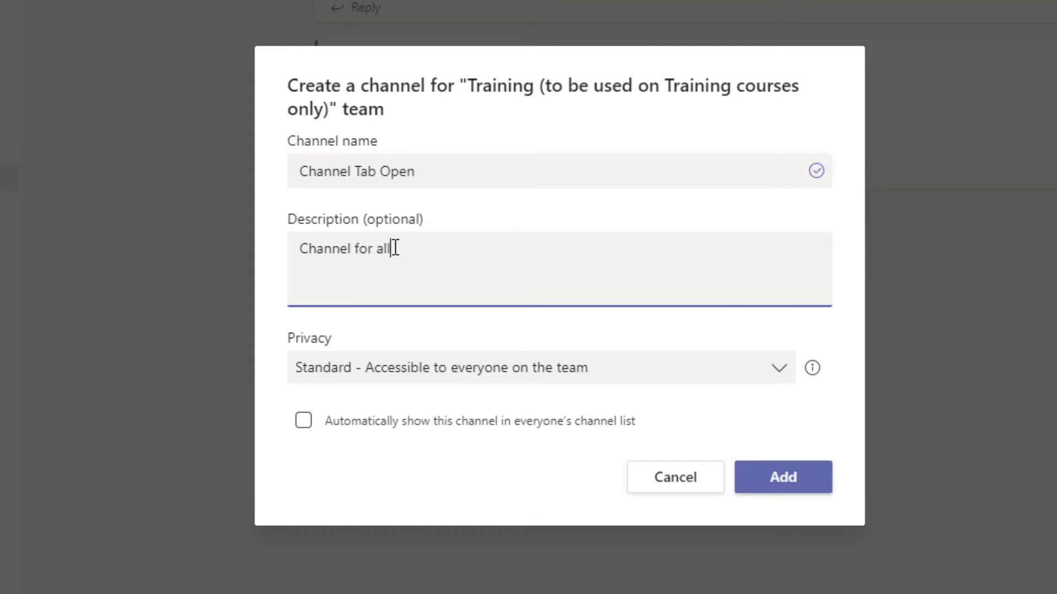
pyautogui.write(' posts relati')
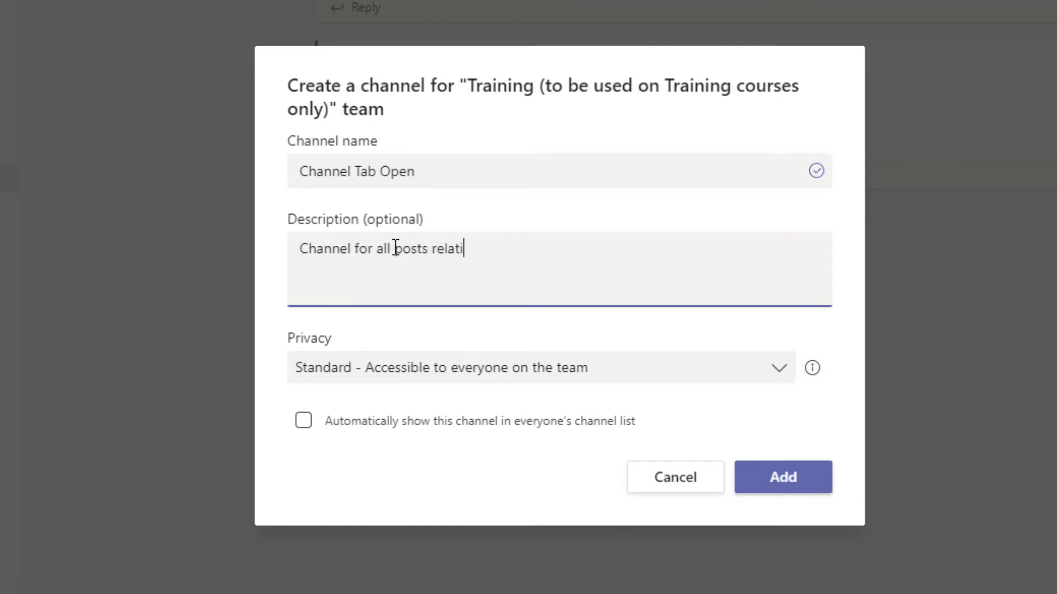
pyautogui.write('ng to Project A for everyone')
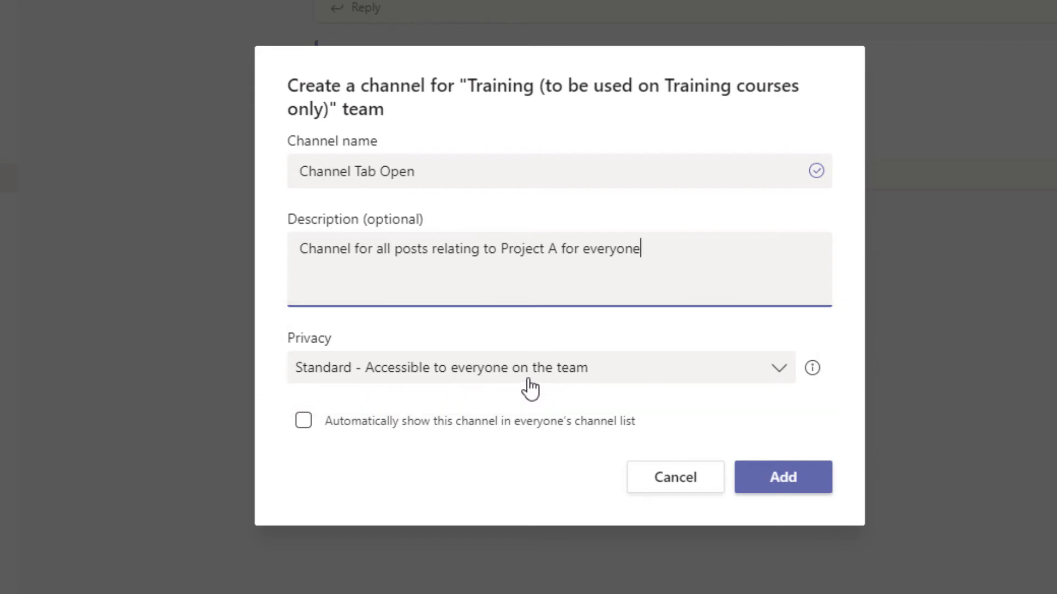
pyautogui.click(304, 427)
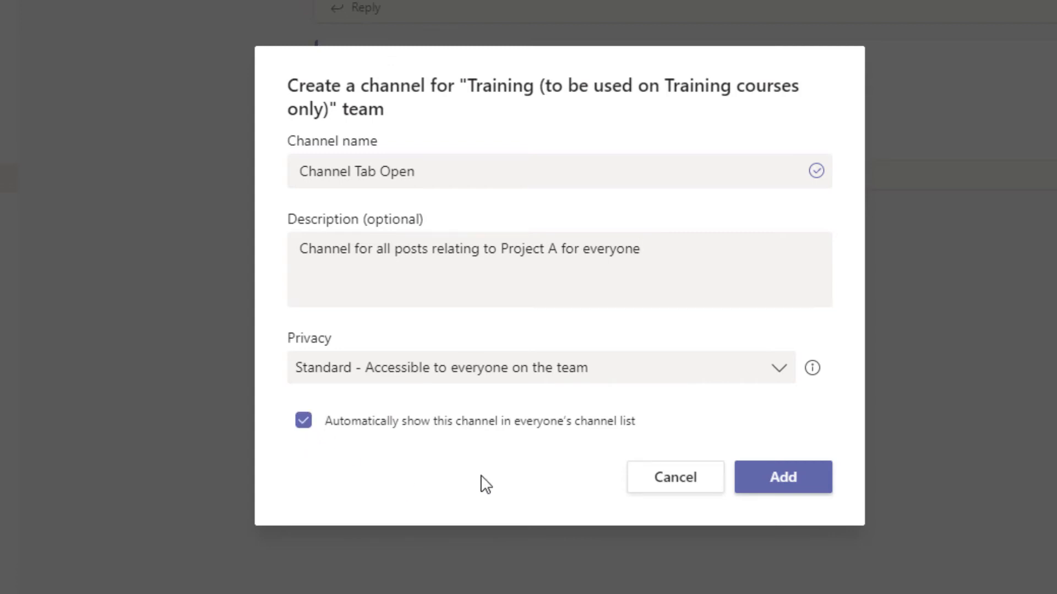
pyautogui.click(786, 479)
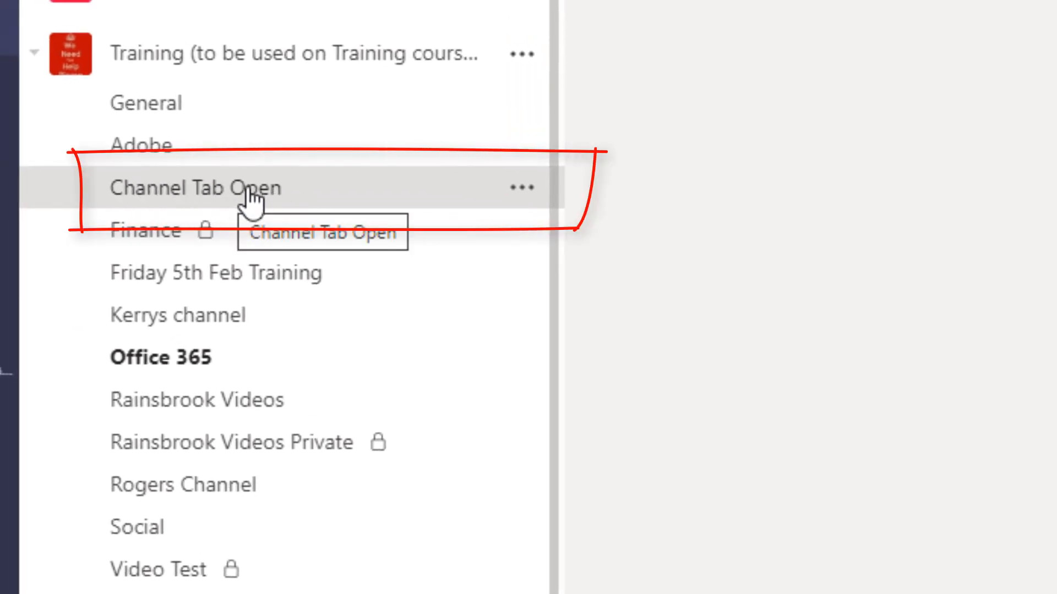
# Start a new channel in the Training (to be used on Training courses only) team and name it Channel Tab Private.
pyautogui.click(522, 58)
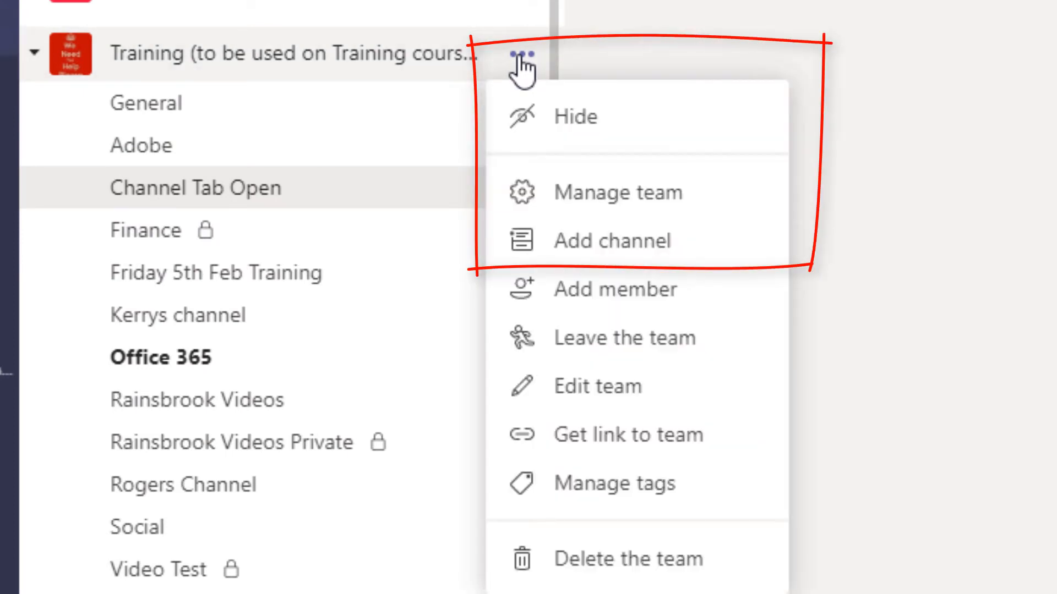
pyautogui.click(646, 245)
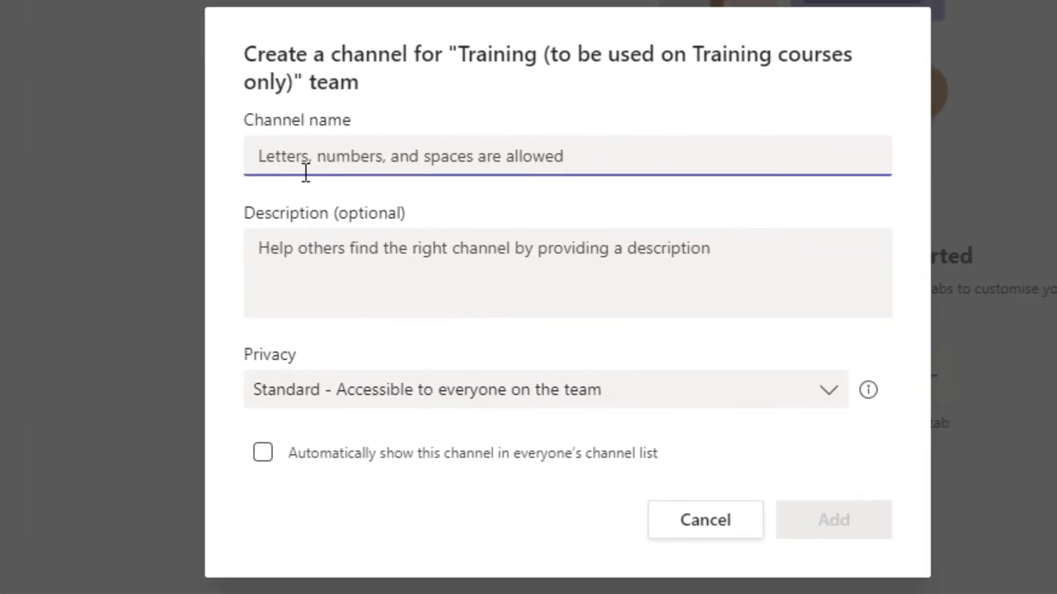
pyautogui.write('C')
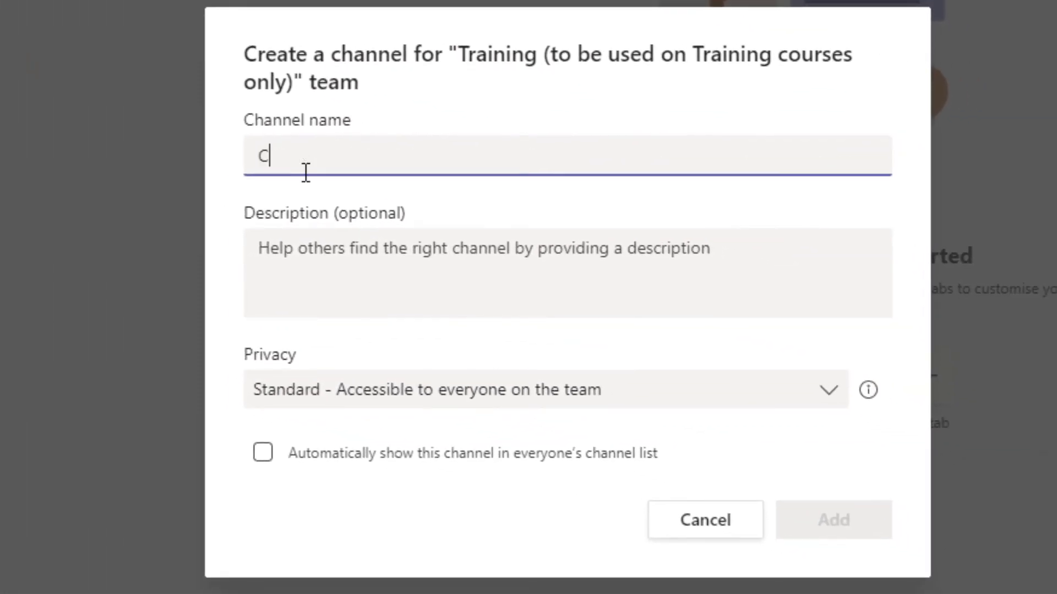
pyautogui.write('hannel Tab ')
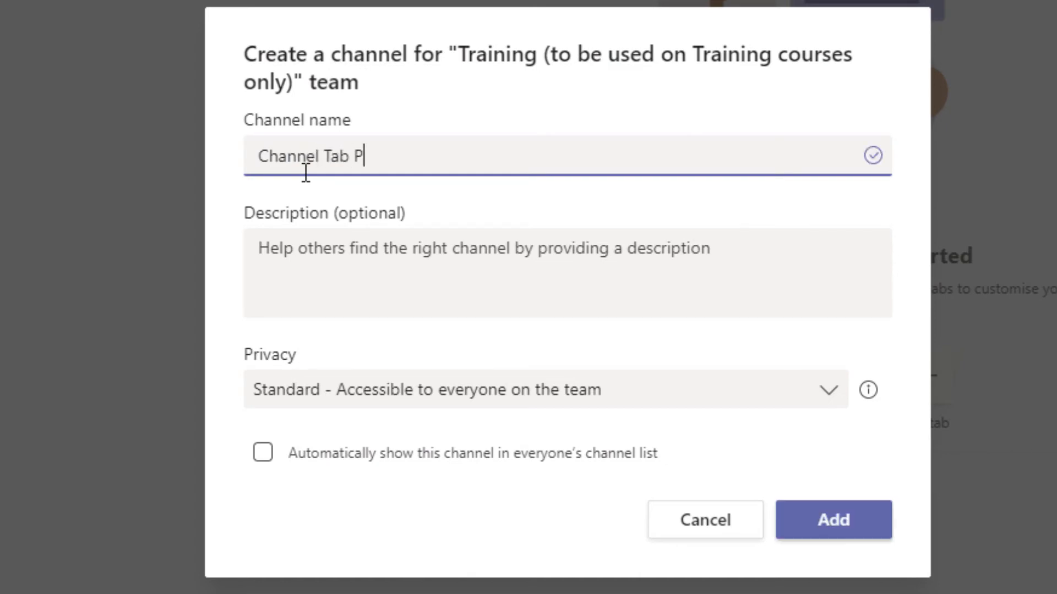
pyautogui.write('Private')
# Describe the channel as "For discussion re Project A, select people only", set its privacy to Private, and proceed to adding members.
pyautogui.click(349, 249)
pyautogui.write('For disc')
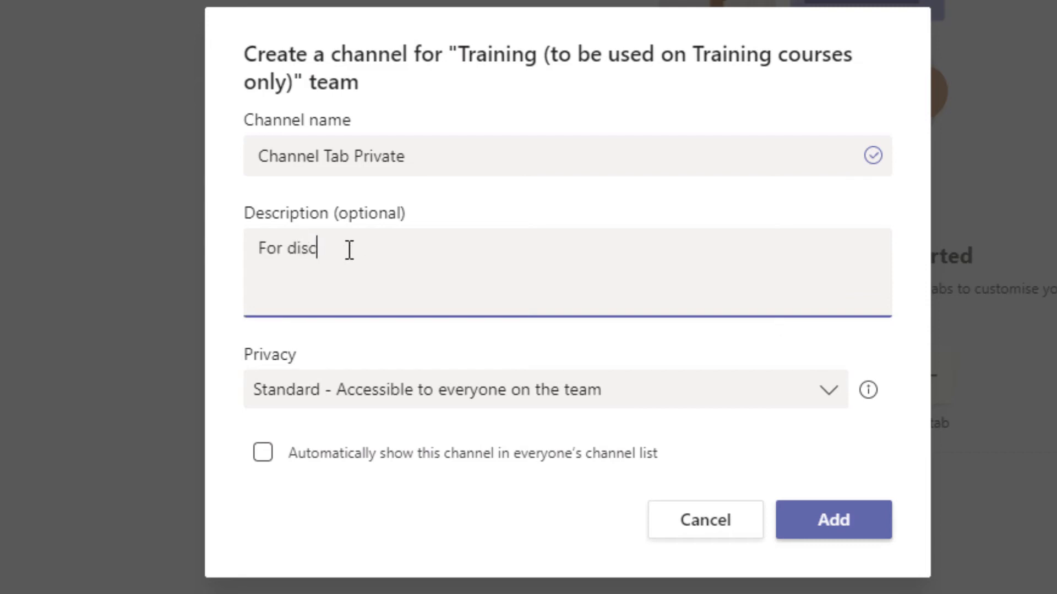
pyautogui.write('ussion re Project A, sel')
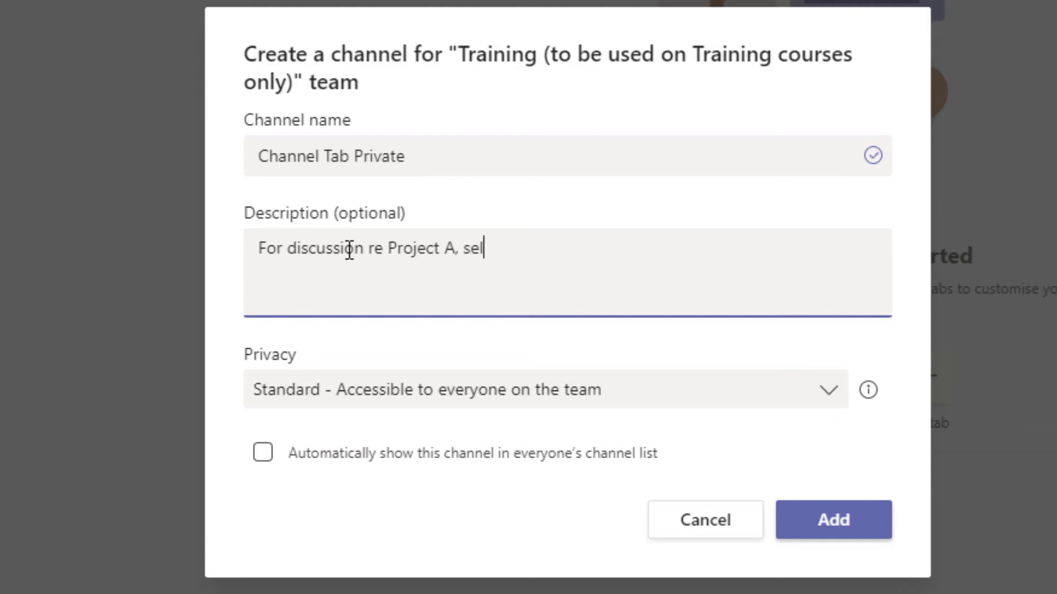
pyautogui.write('ect people only')
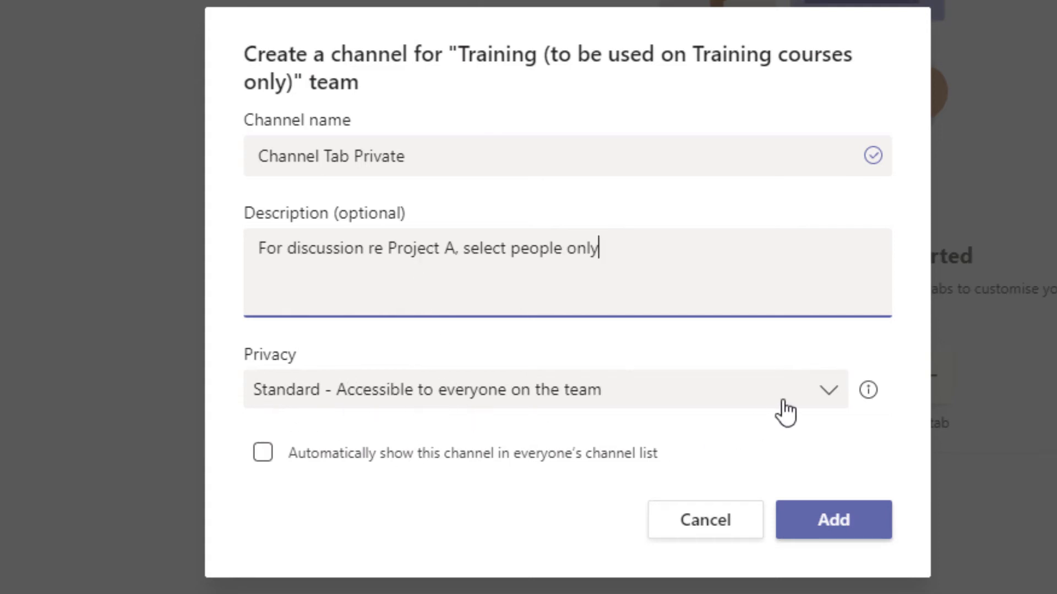
pyautogui.click(829, 397)
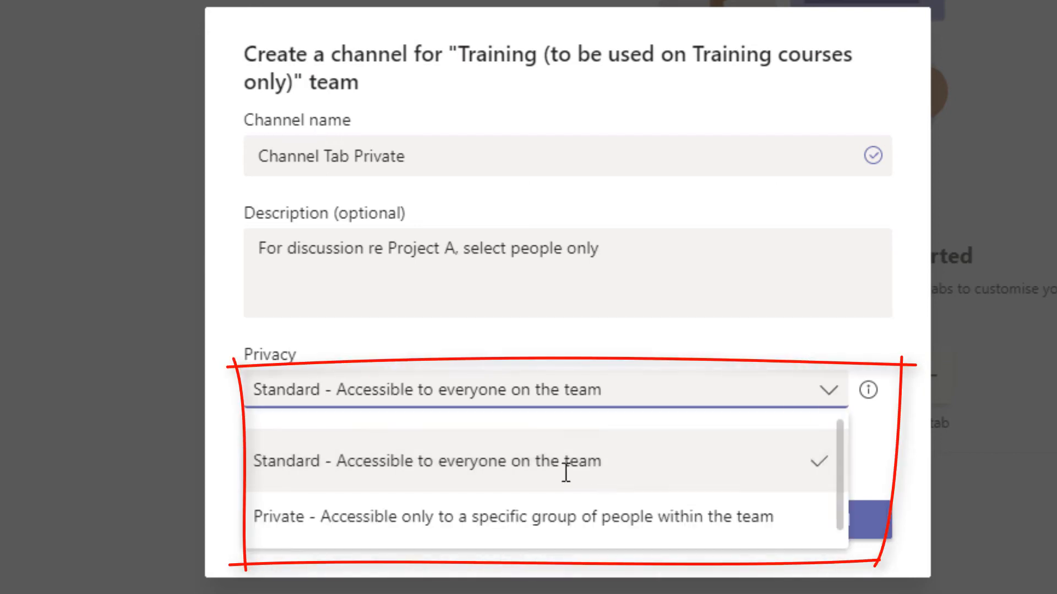
pyautogui.click(465, 519)
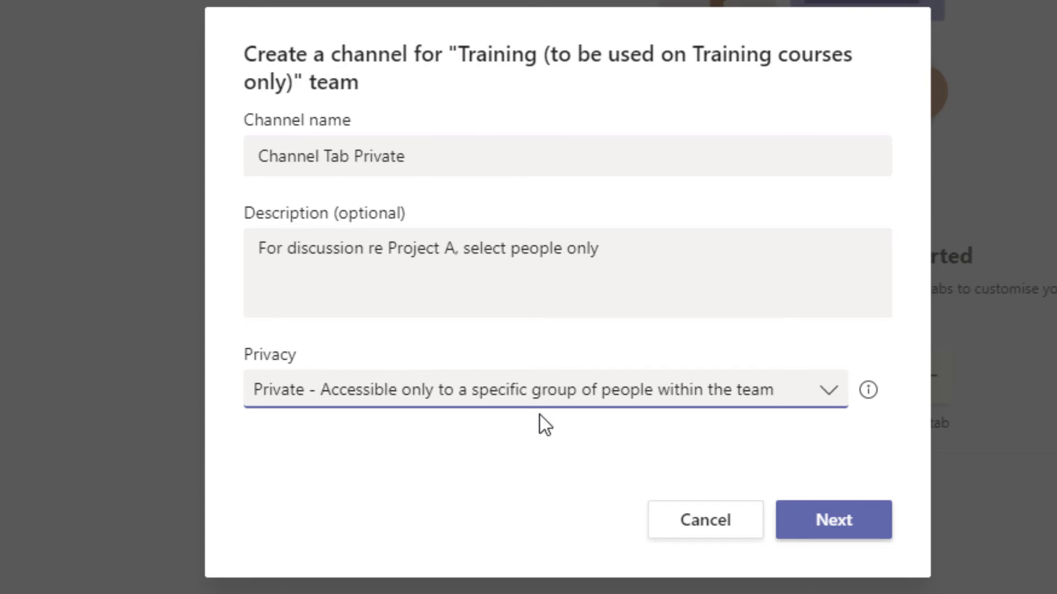
pyautogui.click(831, 521)
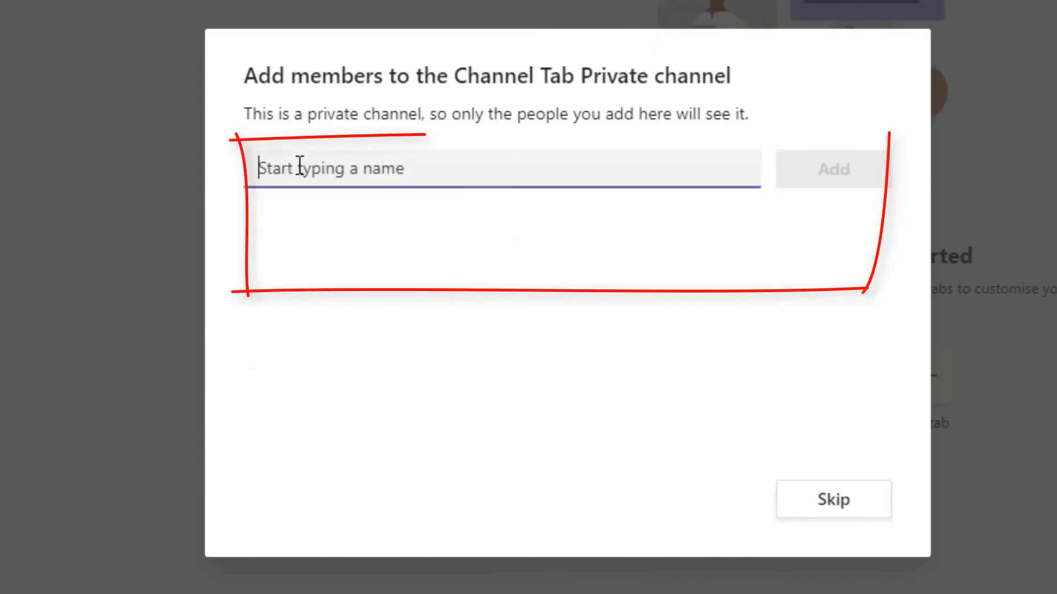
# Add PWM Trainer2 and a second team member to the Channel Tab Private channel.
pyautogui.write('pwm')
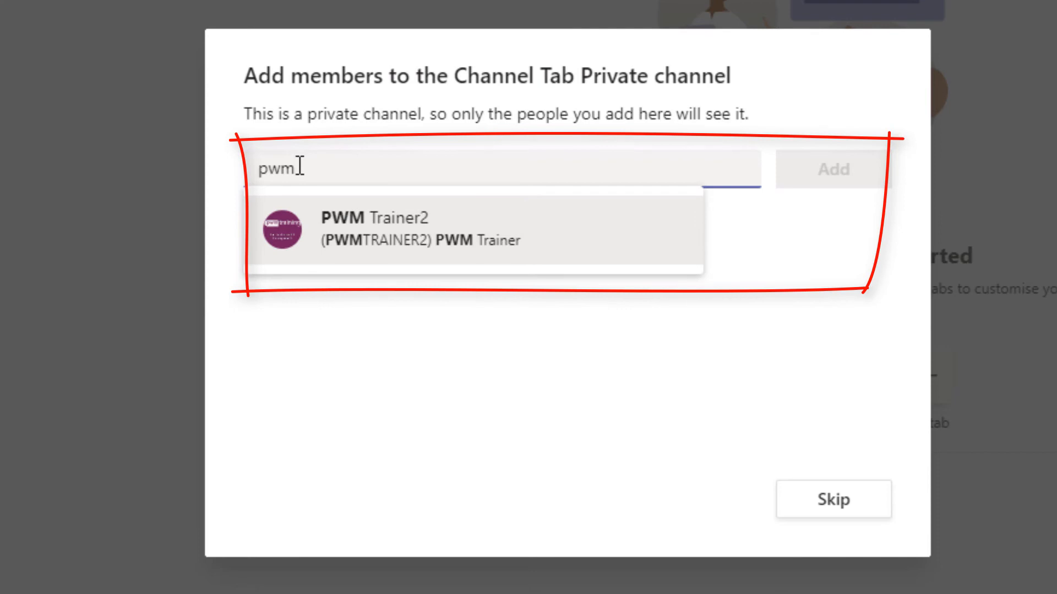
pyautogui.click(390, 242)
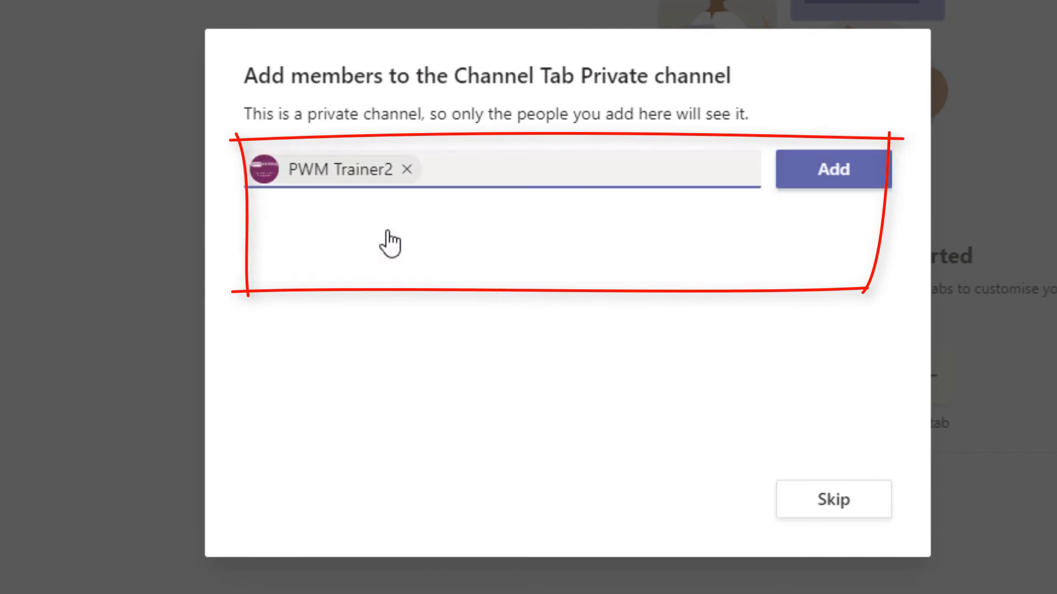
pyautogui.write('rog')
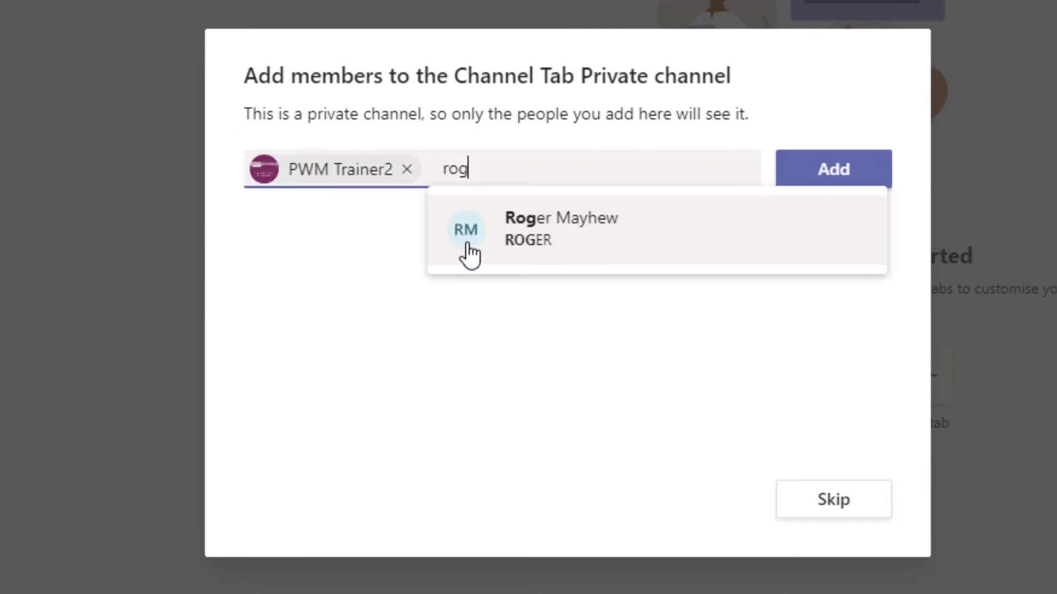
pyautogui.click(469, 254)
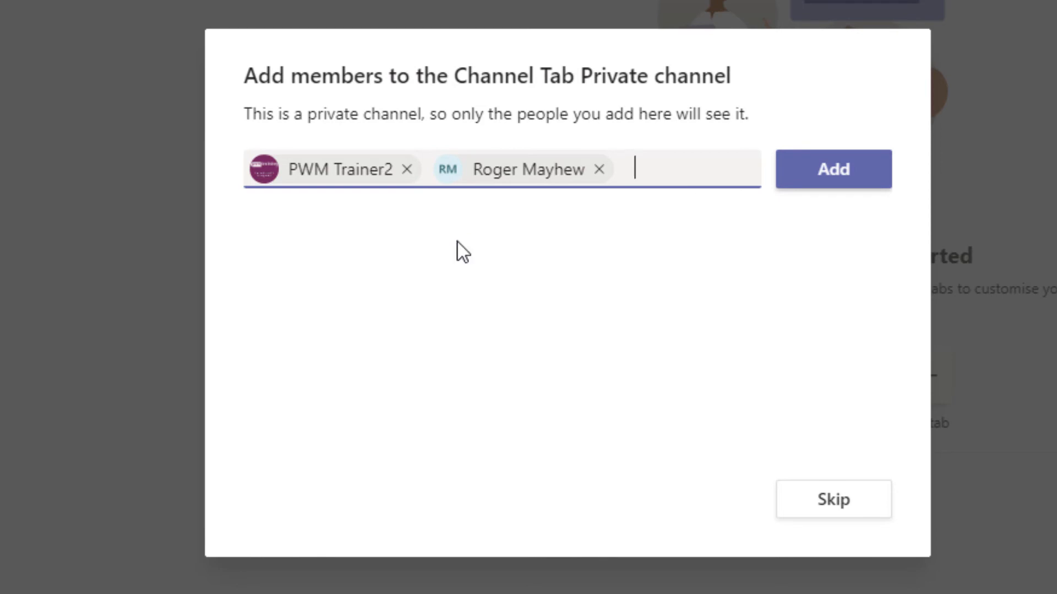
pyautogui.click(822, 179)
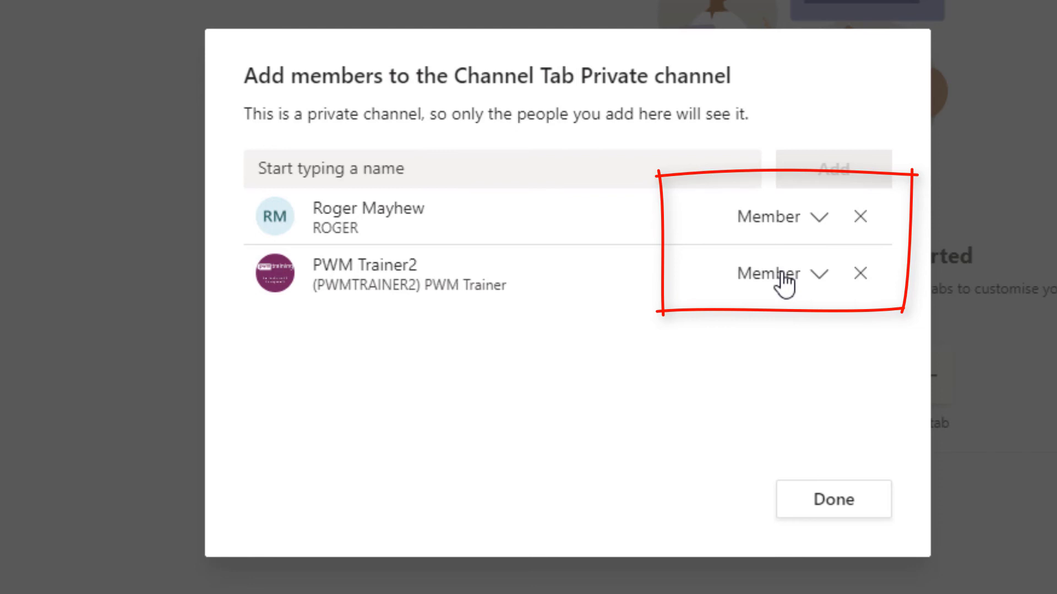
# Make the member added alongside PWM Trainer2 an Owner of the private channel and finish adding members.
pyautogui.click(820, 222)
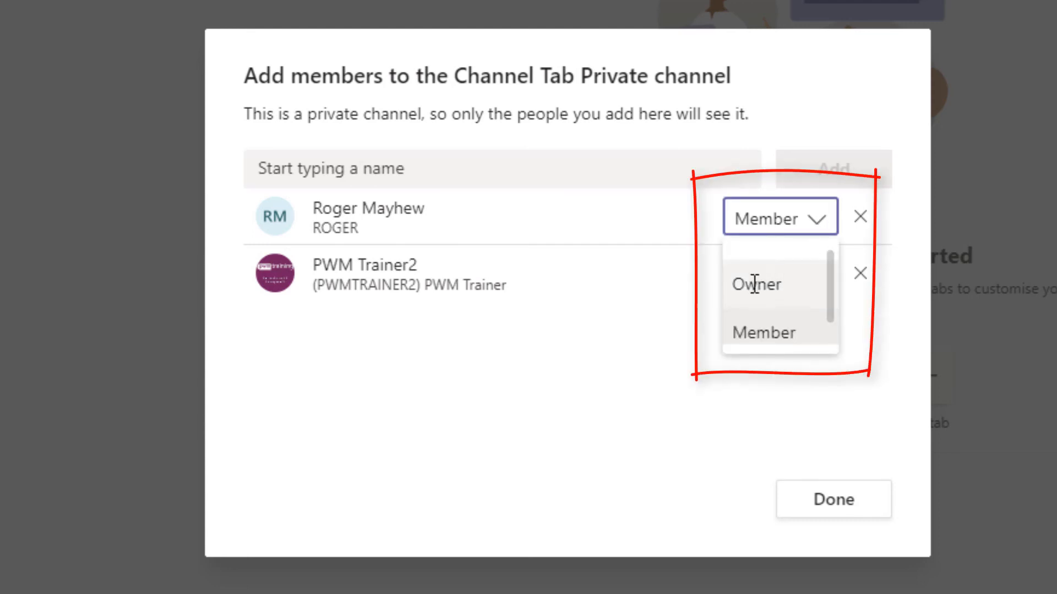
pyautogui.click(762, 287)
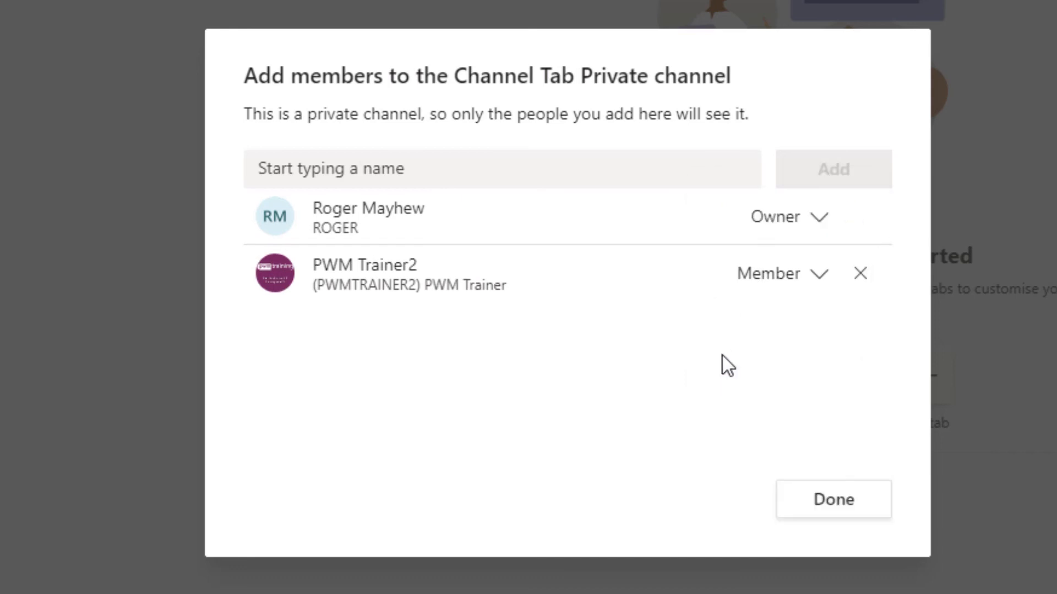
pyautogui.click(835, 503)
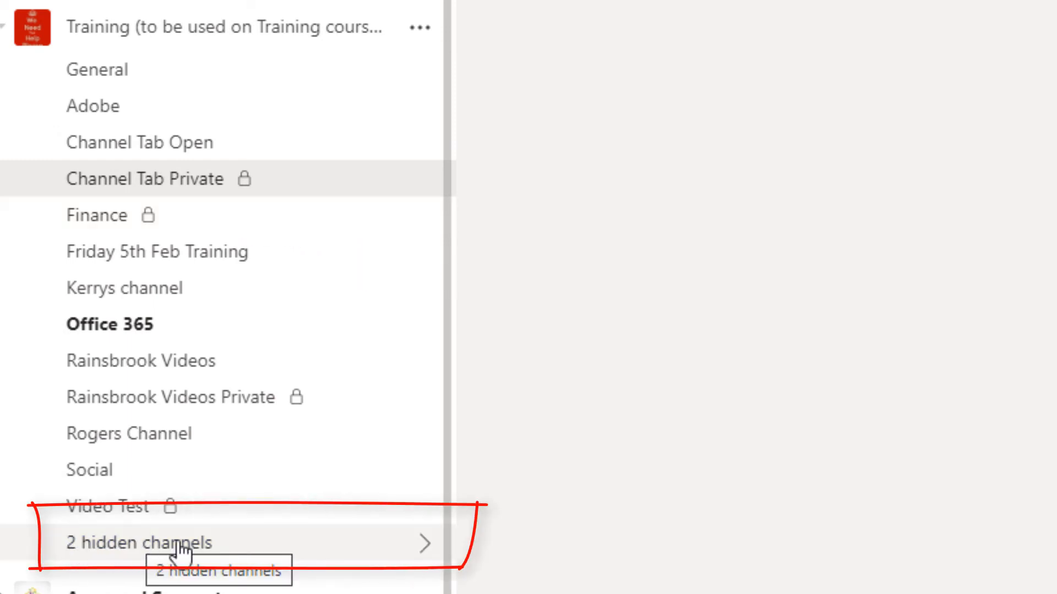
# View the hidden OneDrive channel of the Training team, and switch to the Finance channel.
pyautogui.click(421, 544)
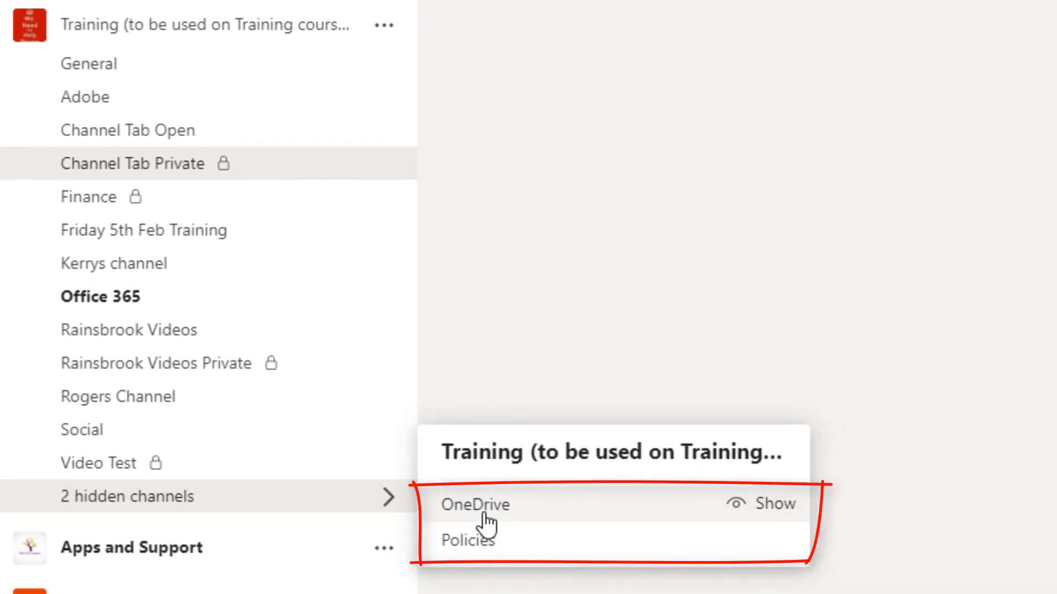
pyautogui.click(487, 523)
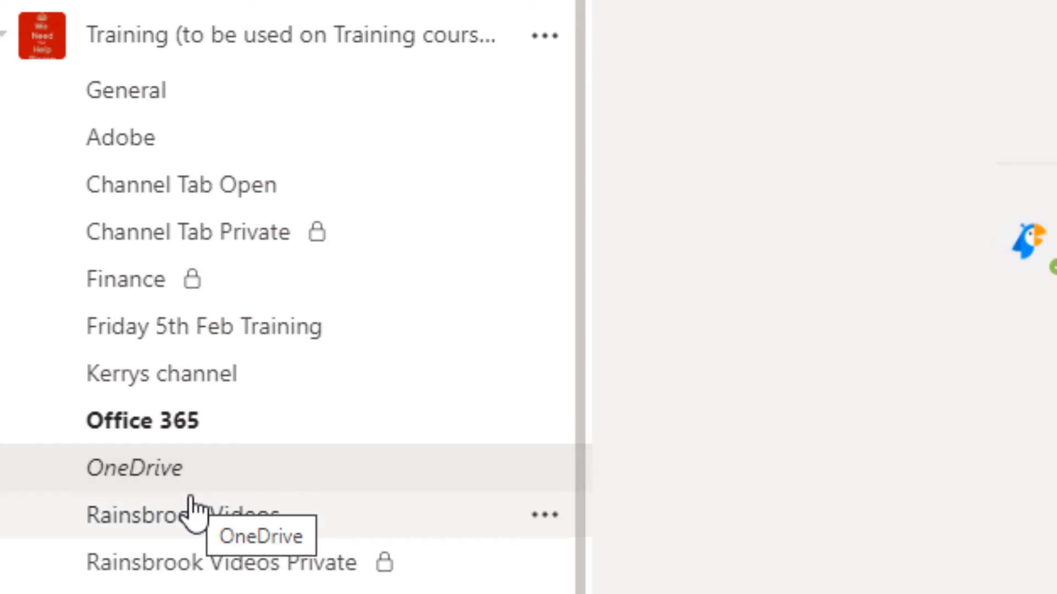
pyautogui.click(132, 281)
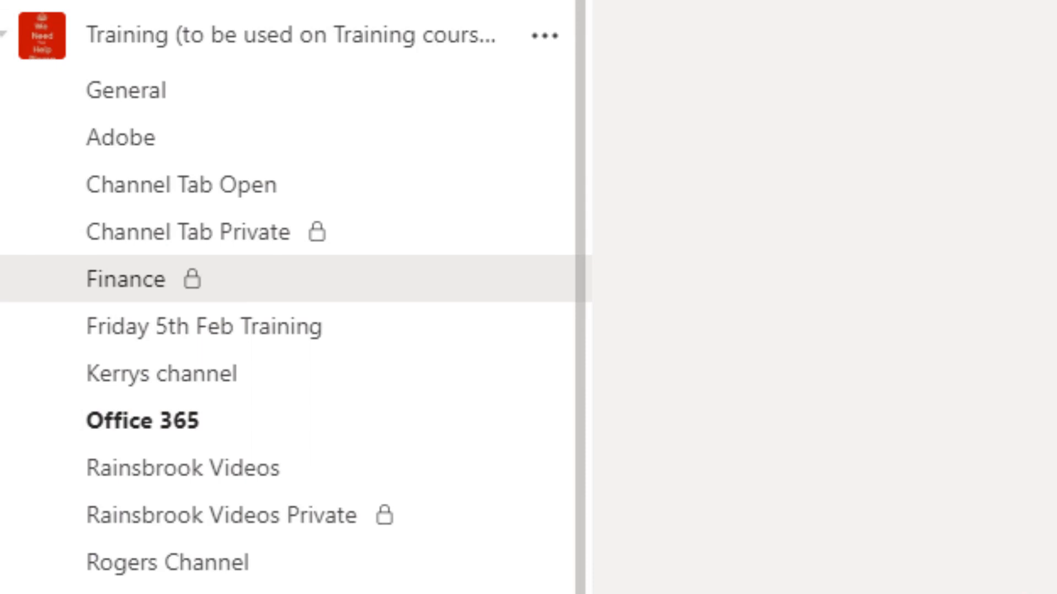
# Open OneDrive from the Training team's hidden channels and pin it.
pyautogui.click(369, 475)
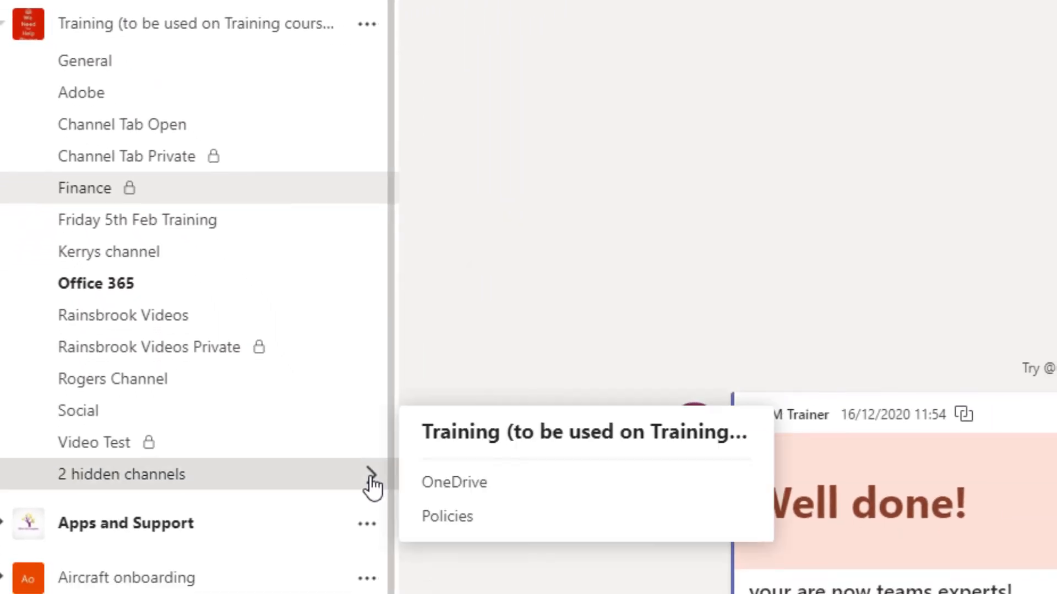
pyautogui.moveTo(432, 489)
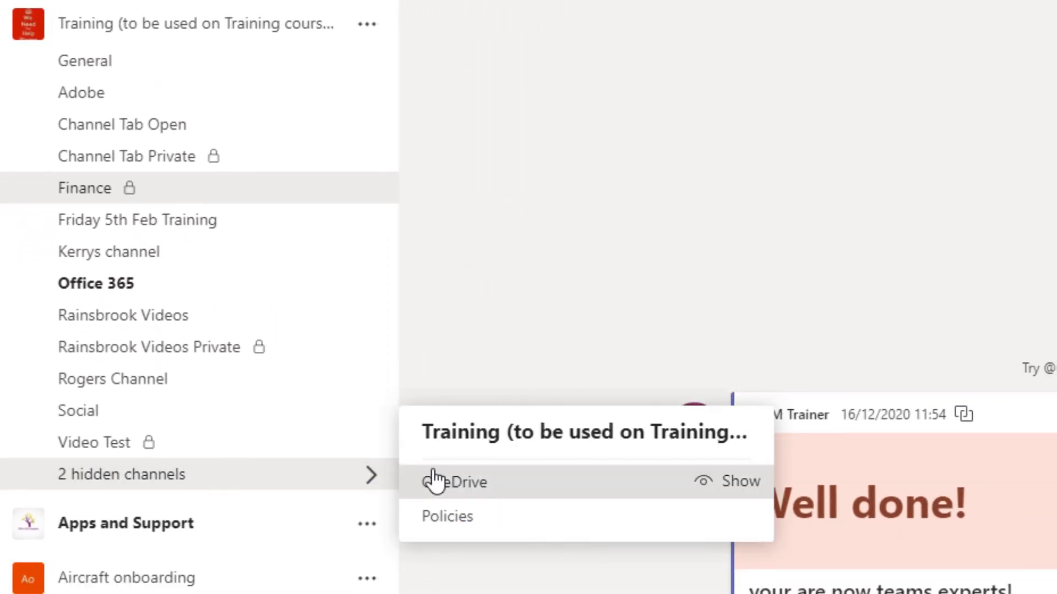
pyautogui.click(435, 482)
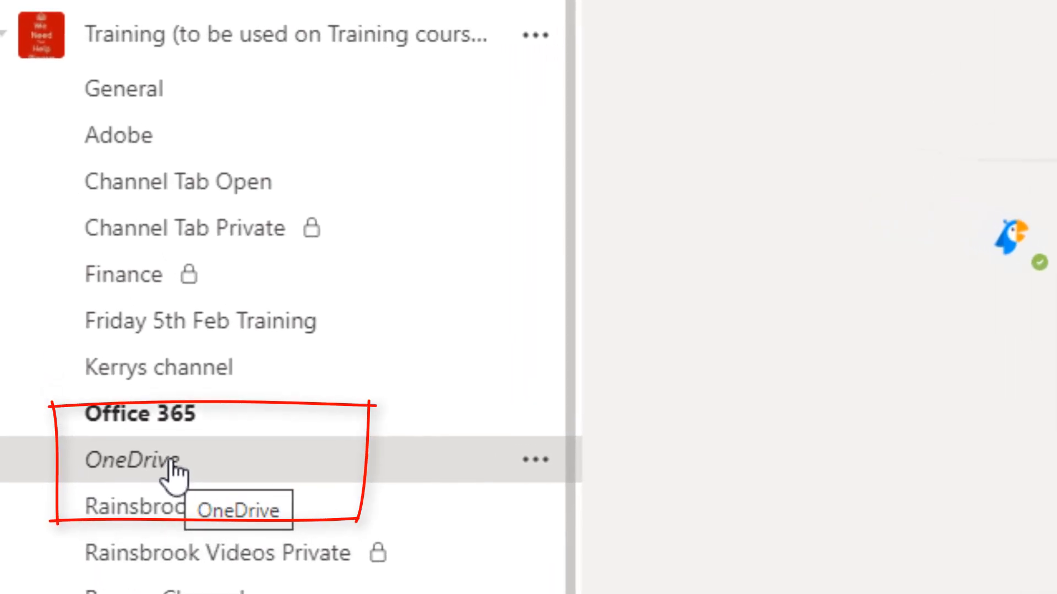
pyautogui.click(535, 461)
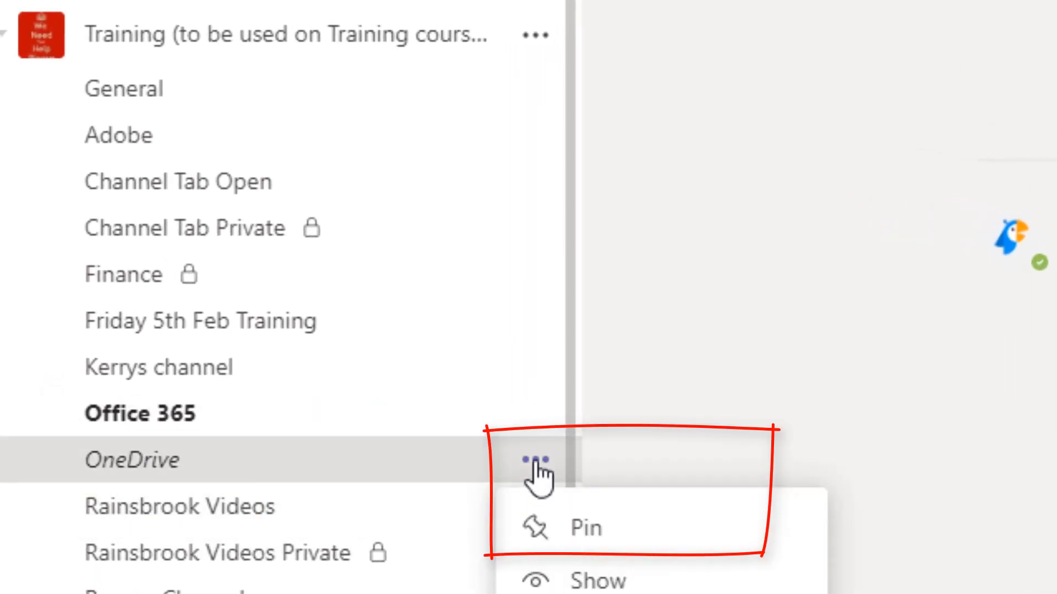
pyautogui.click(551, 521)
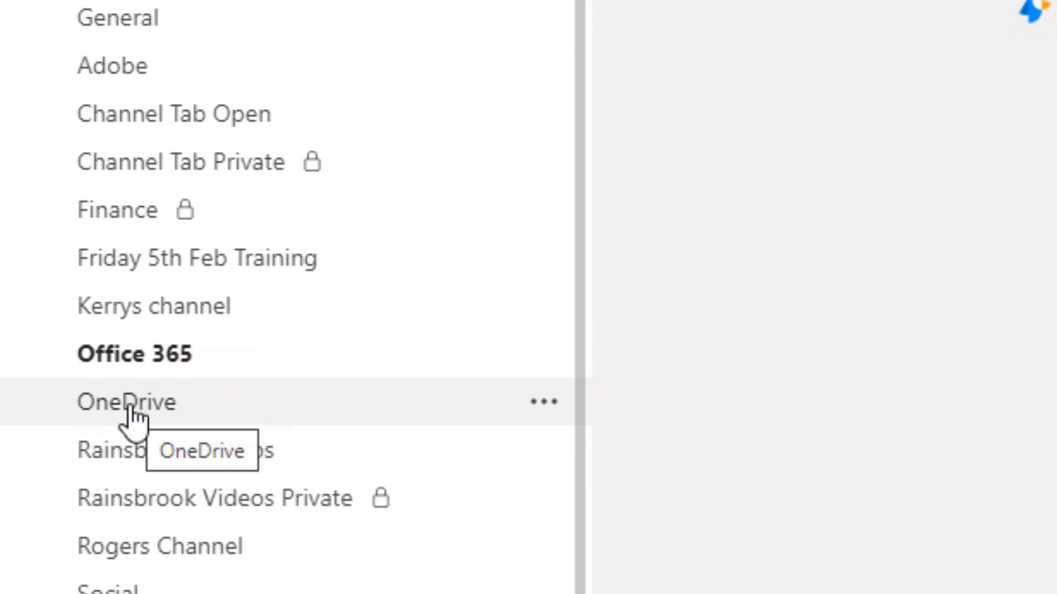
# Switch to the Friday 5th Feb Training channel and unpin the OneDrive channel.
pyautogui.click(158, 299)
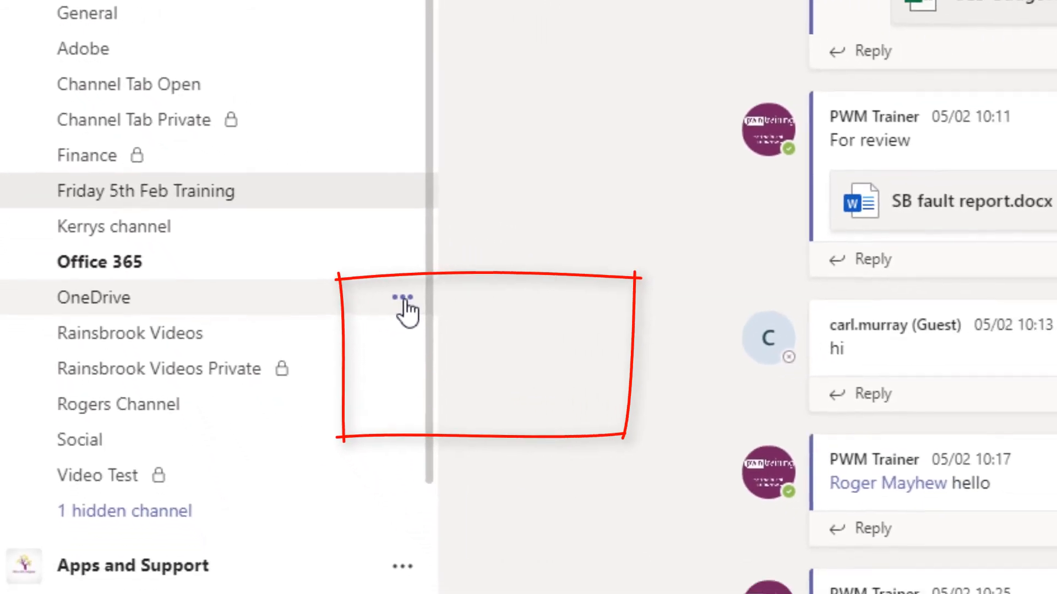
pyautogui.click(544, 403)
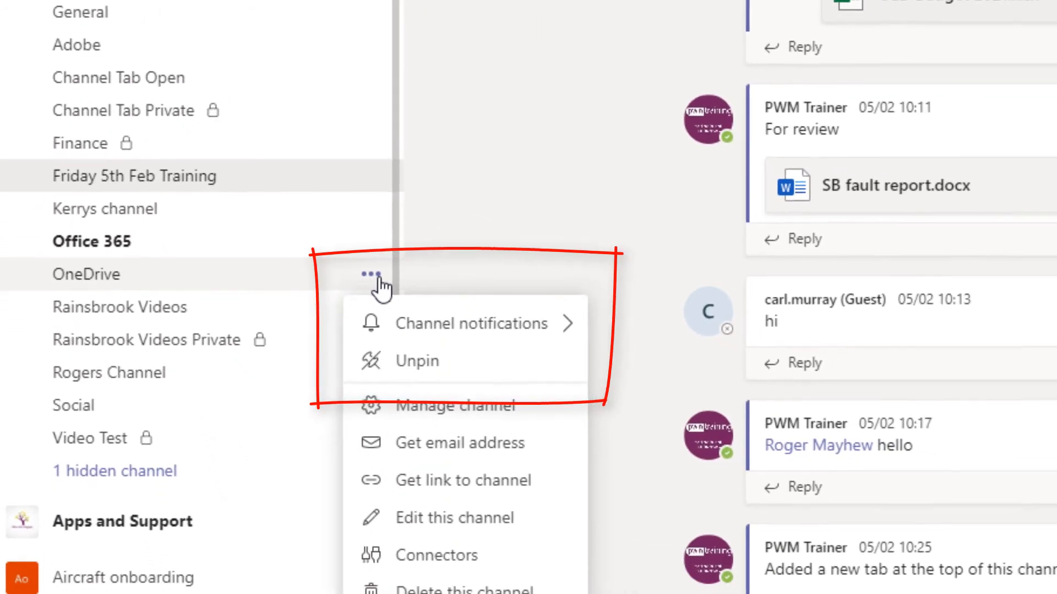
pyautogui.click(407, 369)
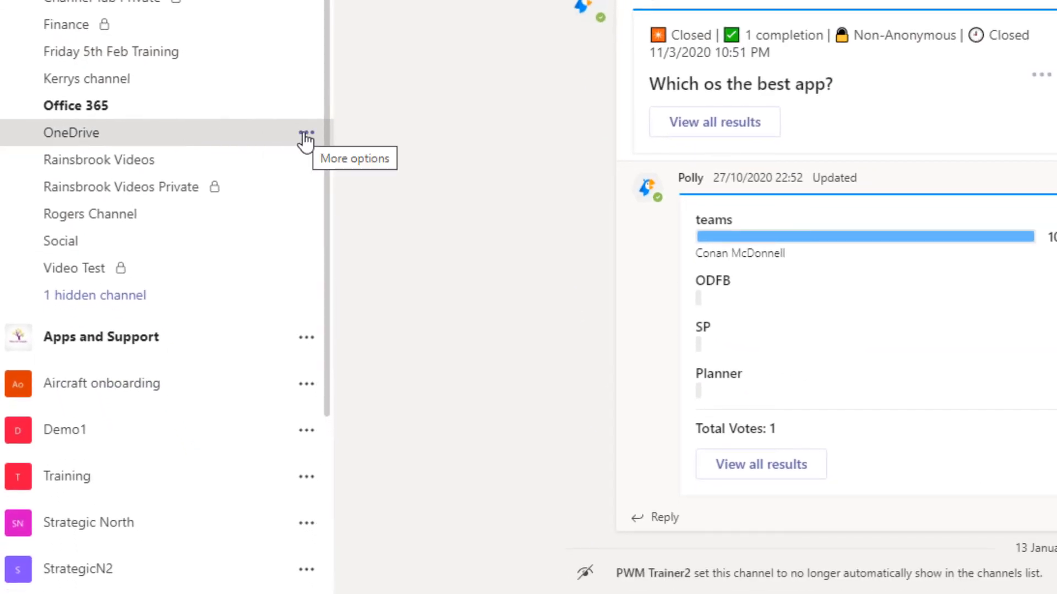
# Hide the OneDrive channel from the Training team's channel list and switch to Kerrys channel.
pyautogui.click(306, 135)
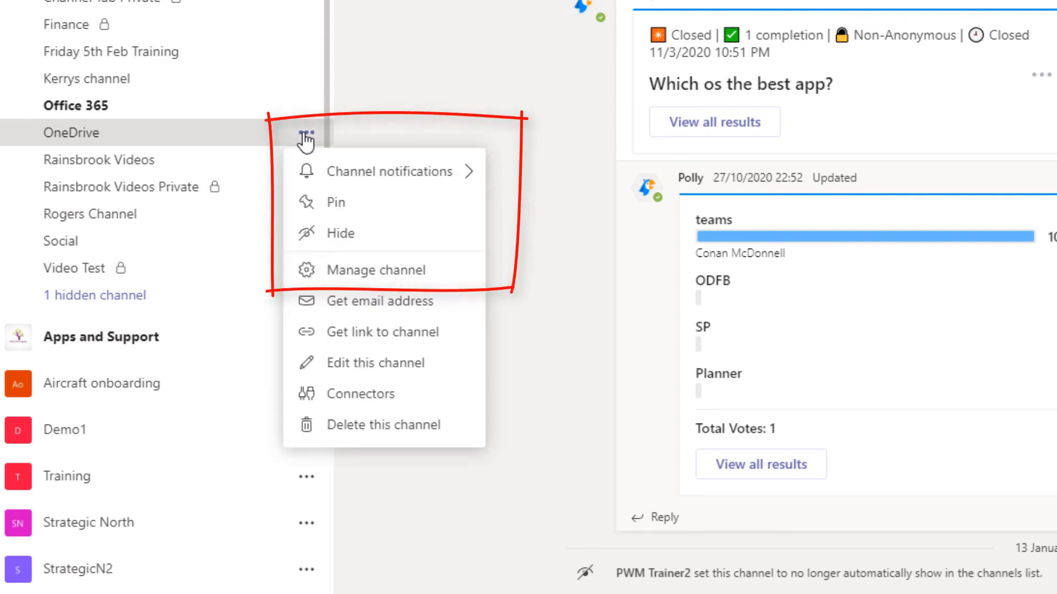
pyautogui.click(336, 233)
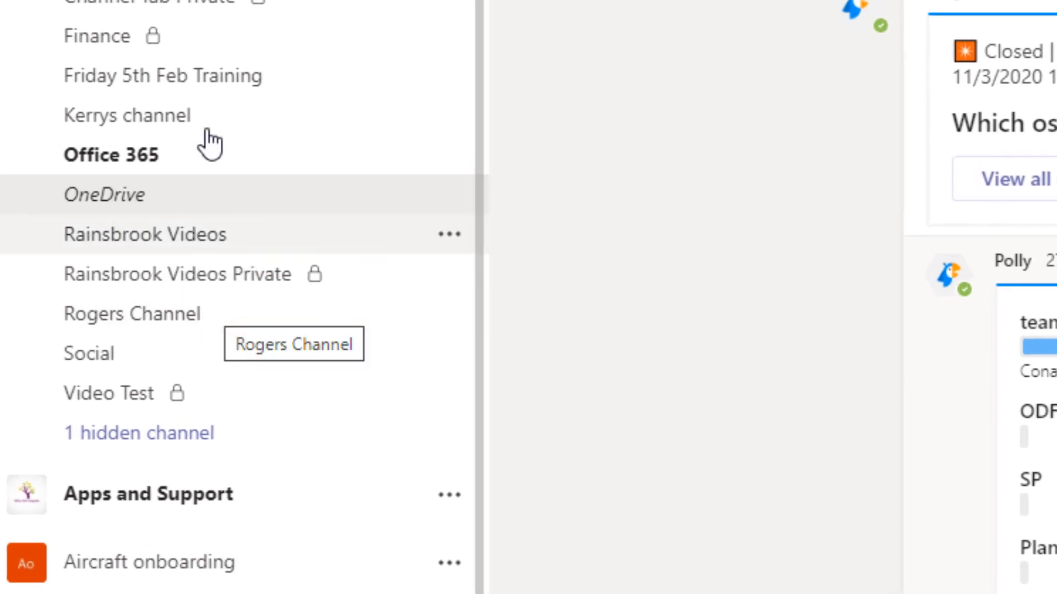
pyautogui.click(158, 115)
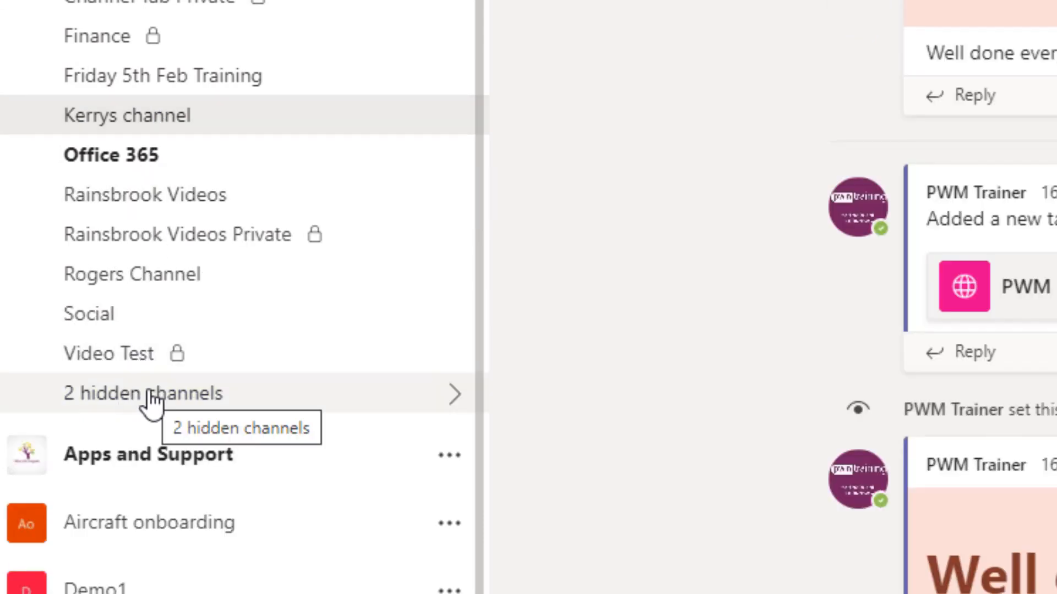